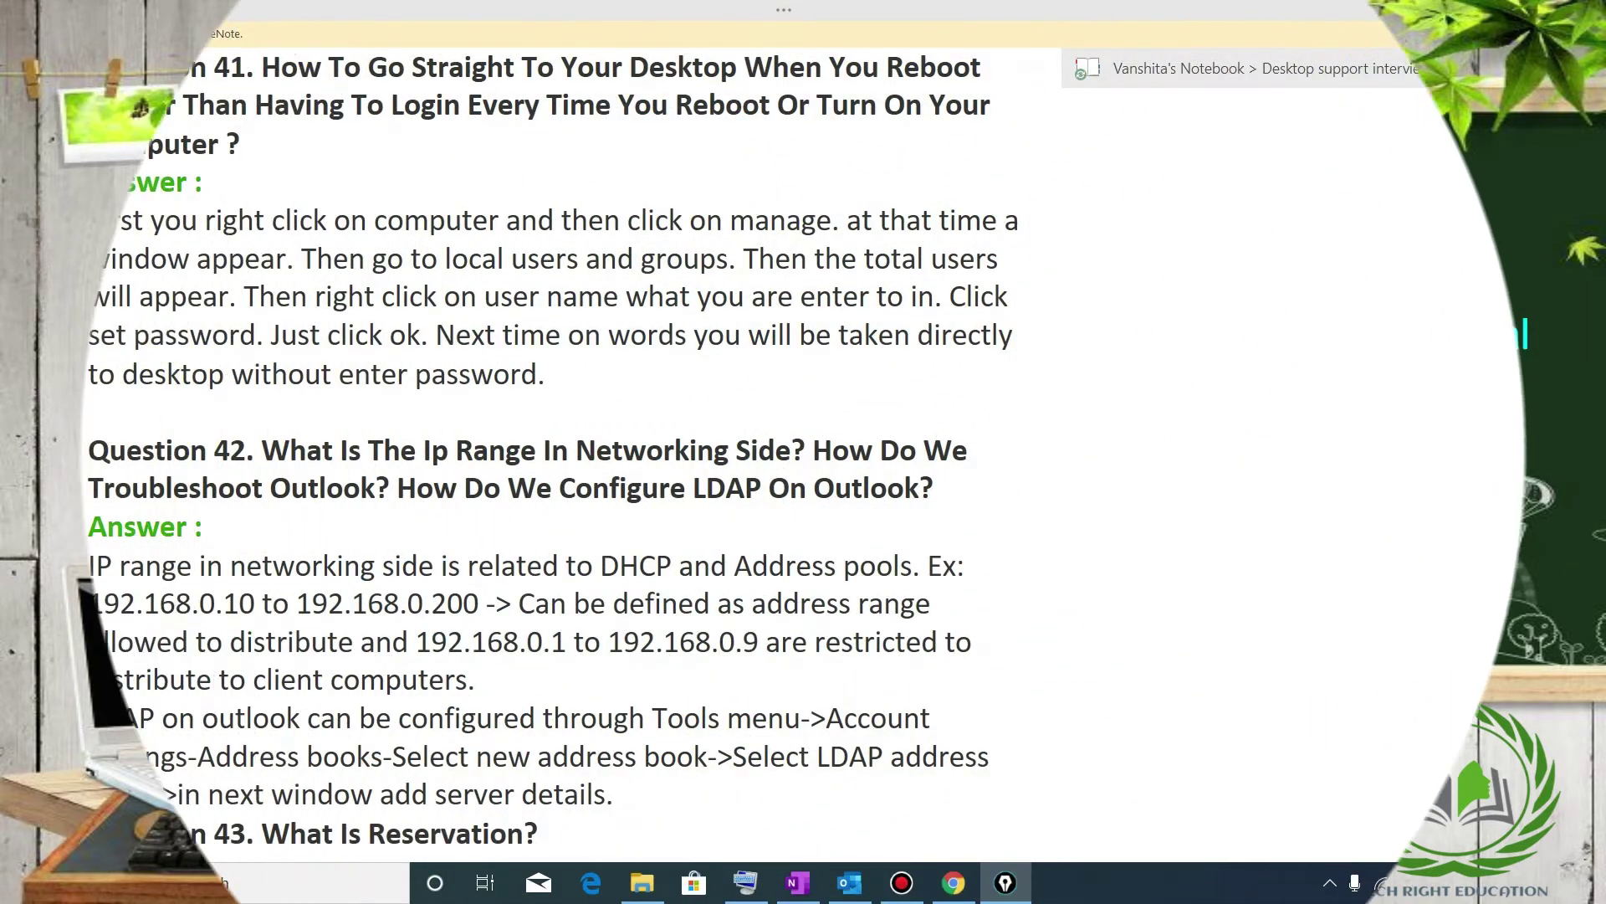
Draw a pink Epic Pen check mark to the left of the Question 41 heading
mouse_move(61, 65)
mouse_down()
mouse_move(79, 91)
mouse_move(134, 34)
mouse_up()
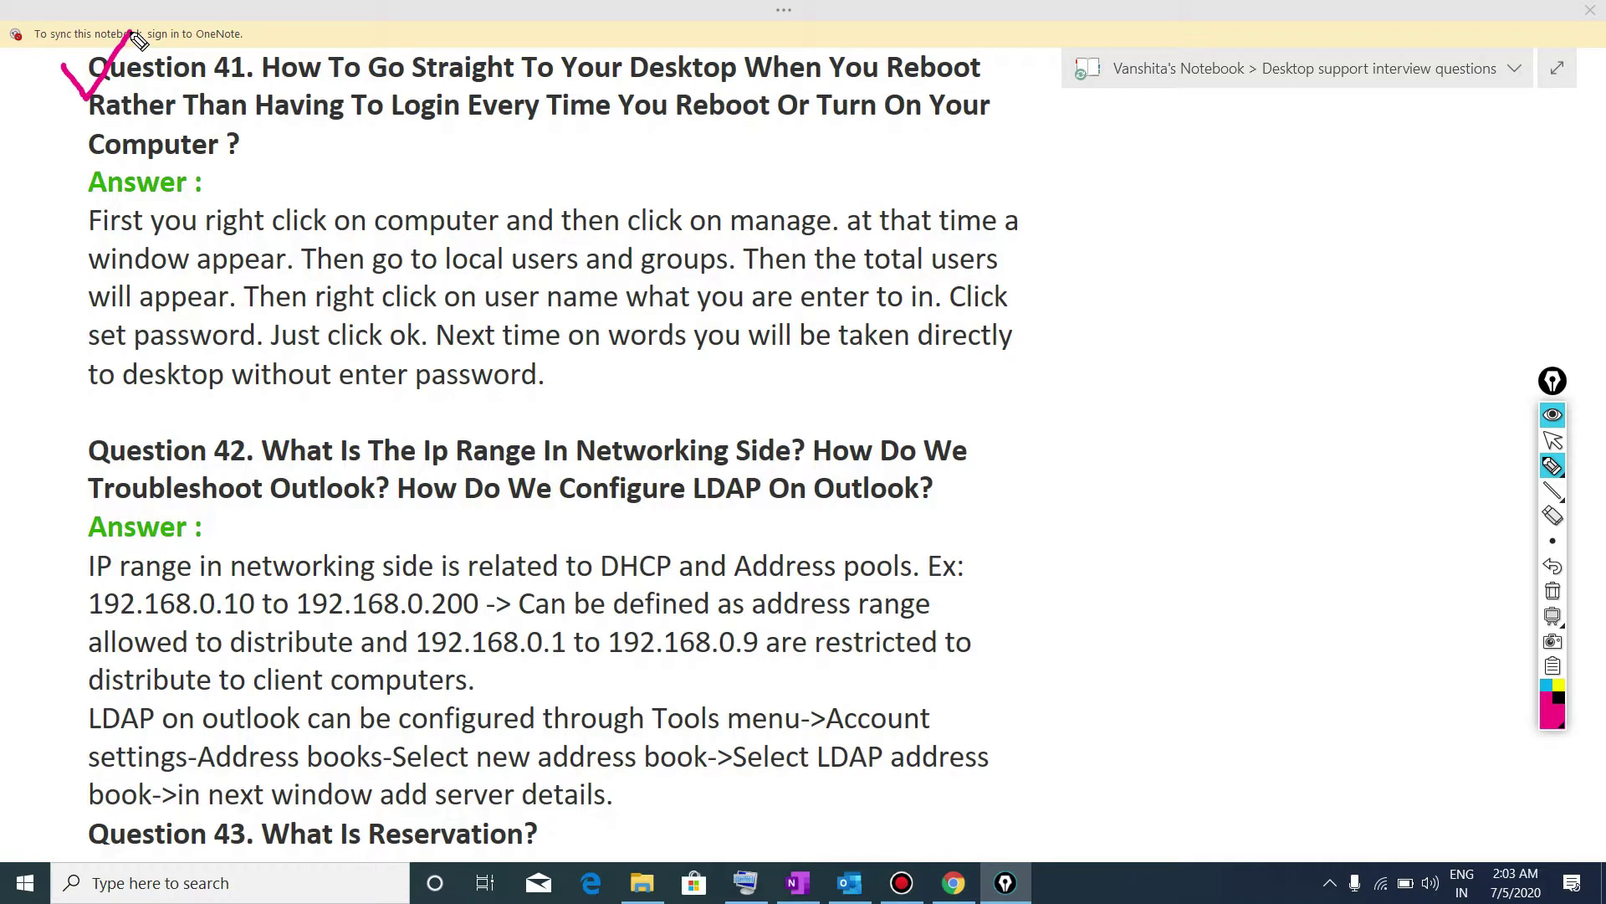
From the desktop, open Computer Management via the My Computer shortcut's Manage option
key(super+d)
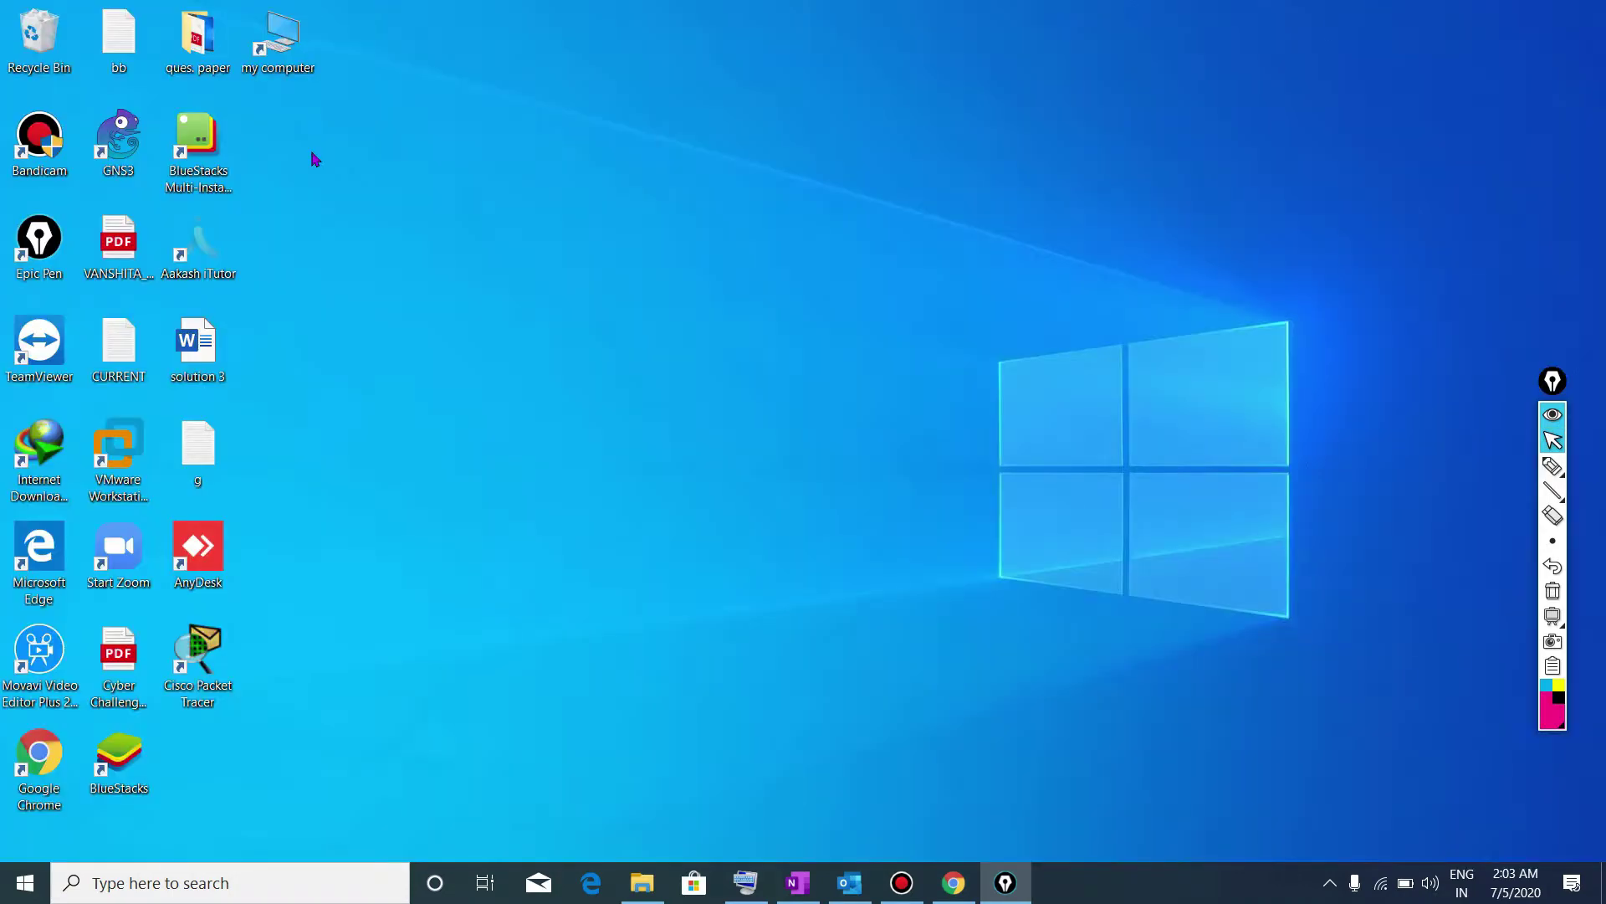
right_click(292, 78)
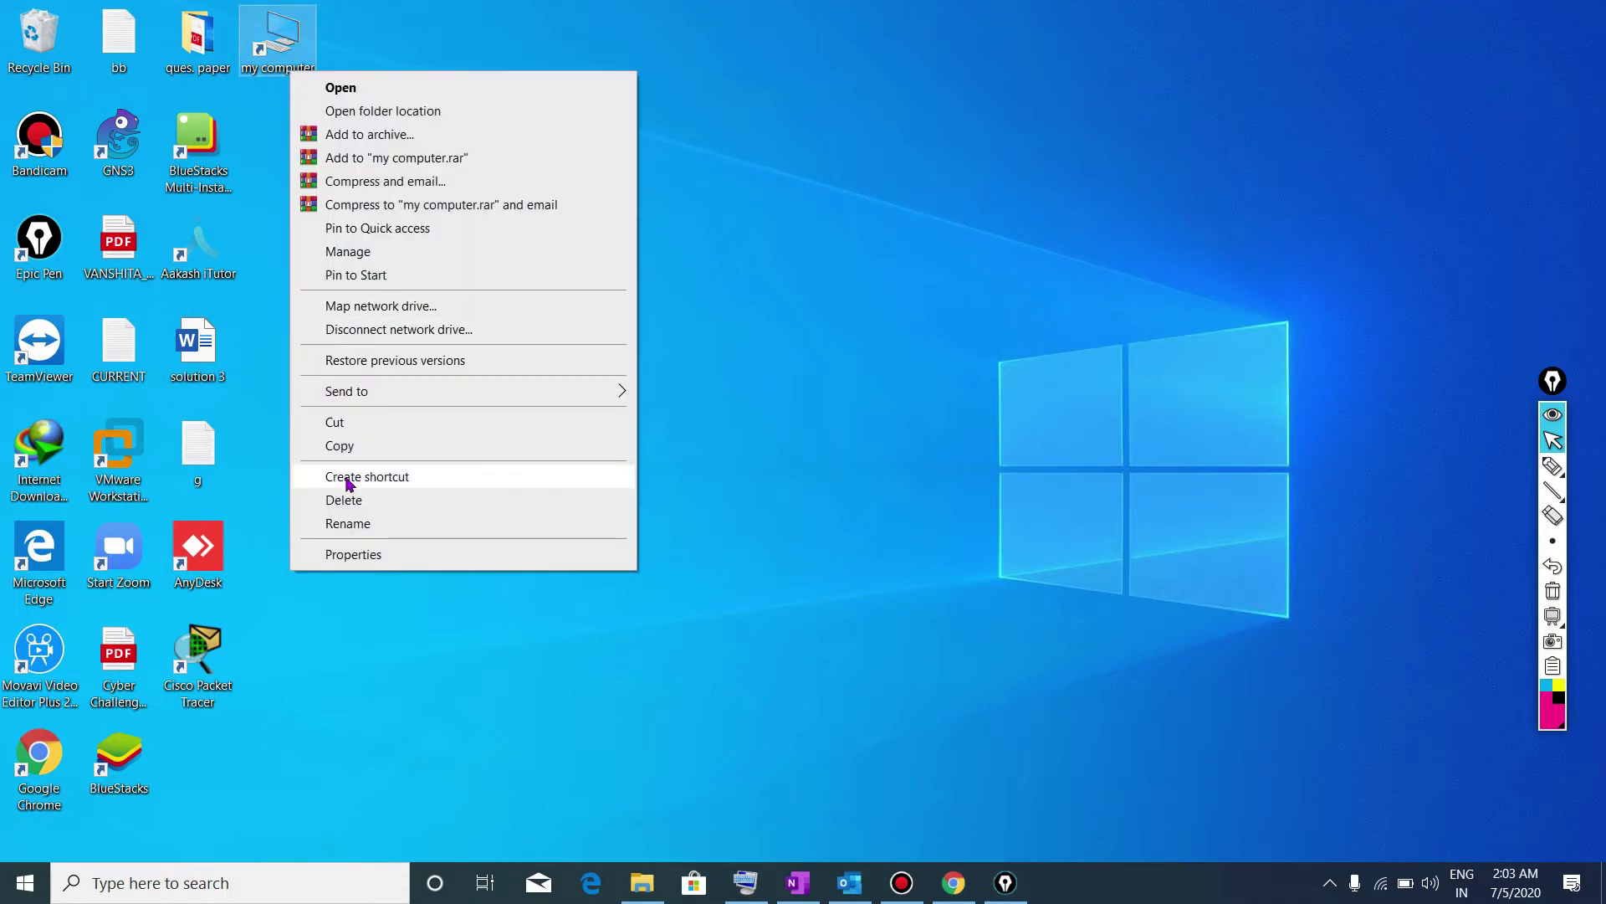
click(367, 251)
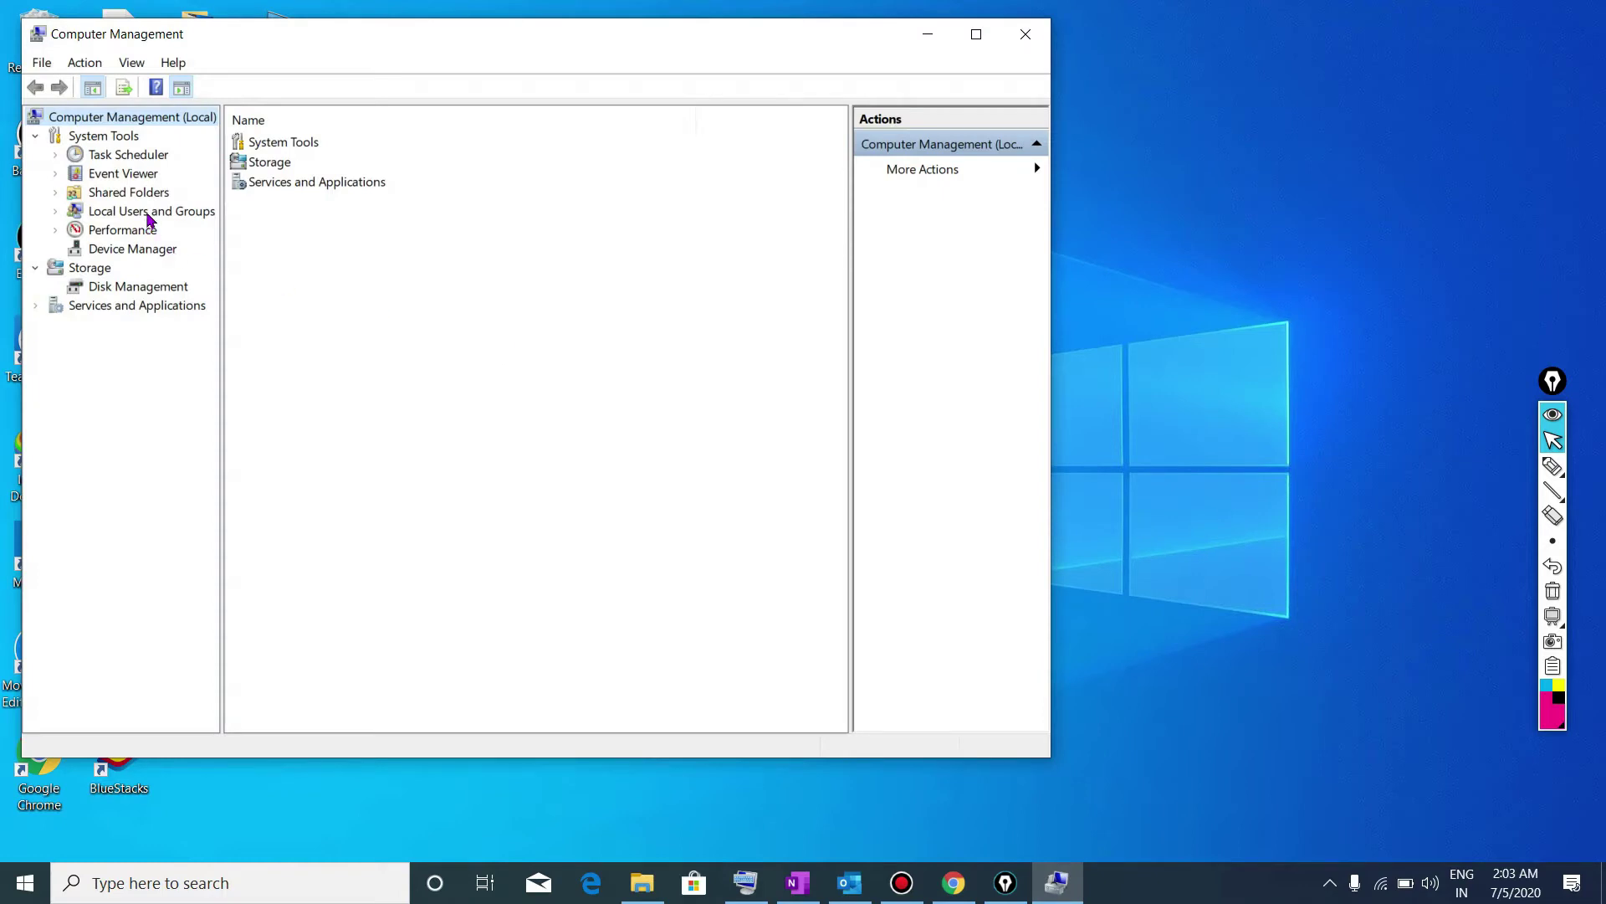
In Local Users and Groups > Users, start Set Password for the logged-in account past the warning
double_click(149, 215)
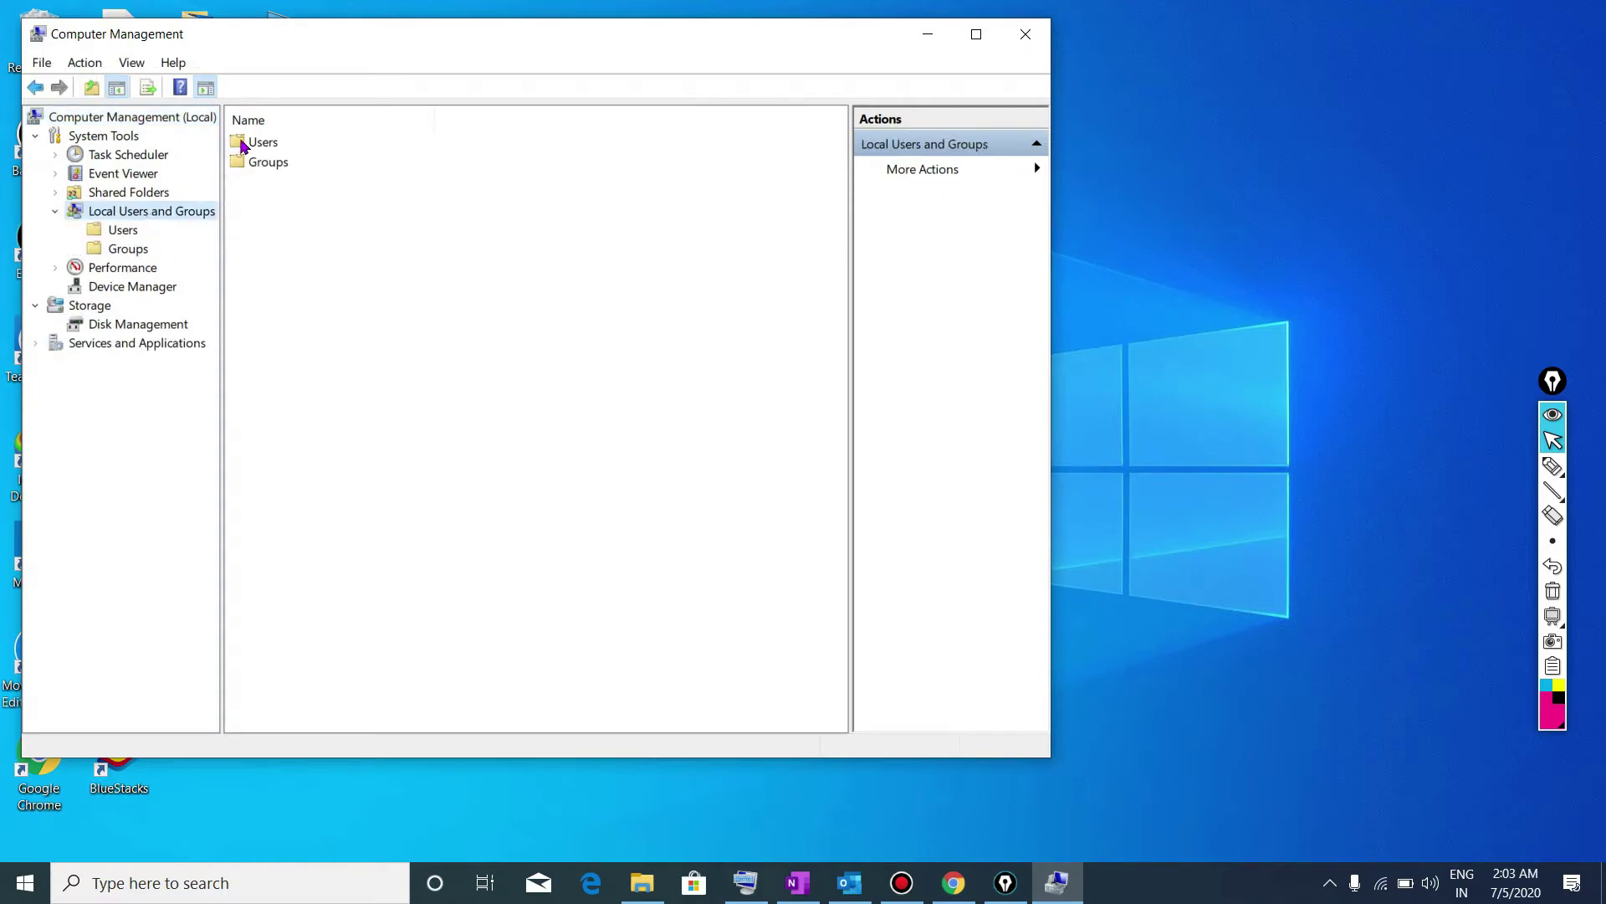
double_click(242, 144)
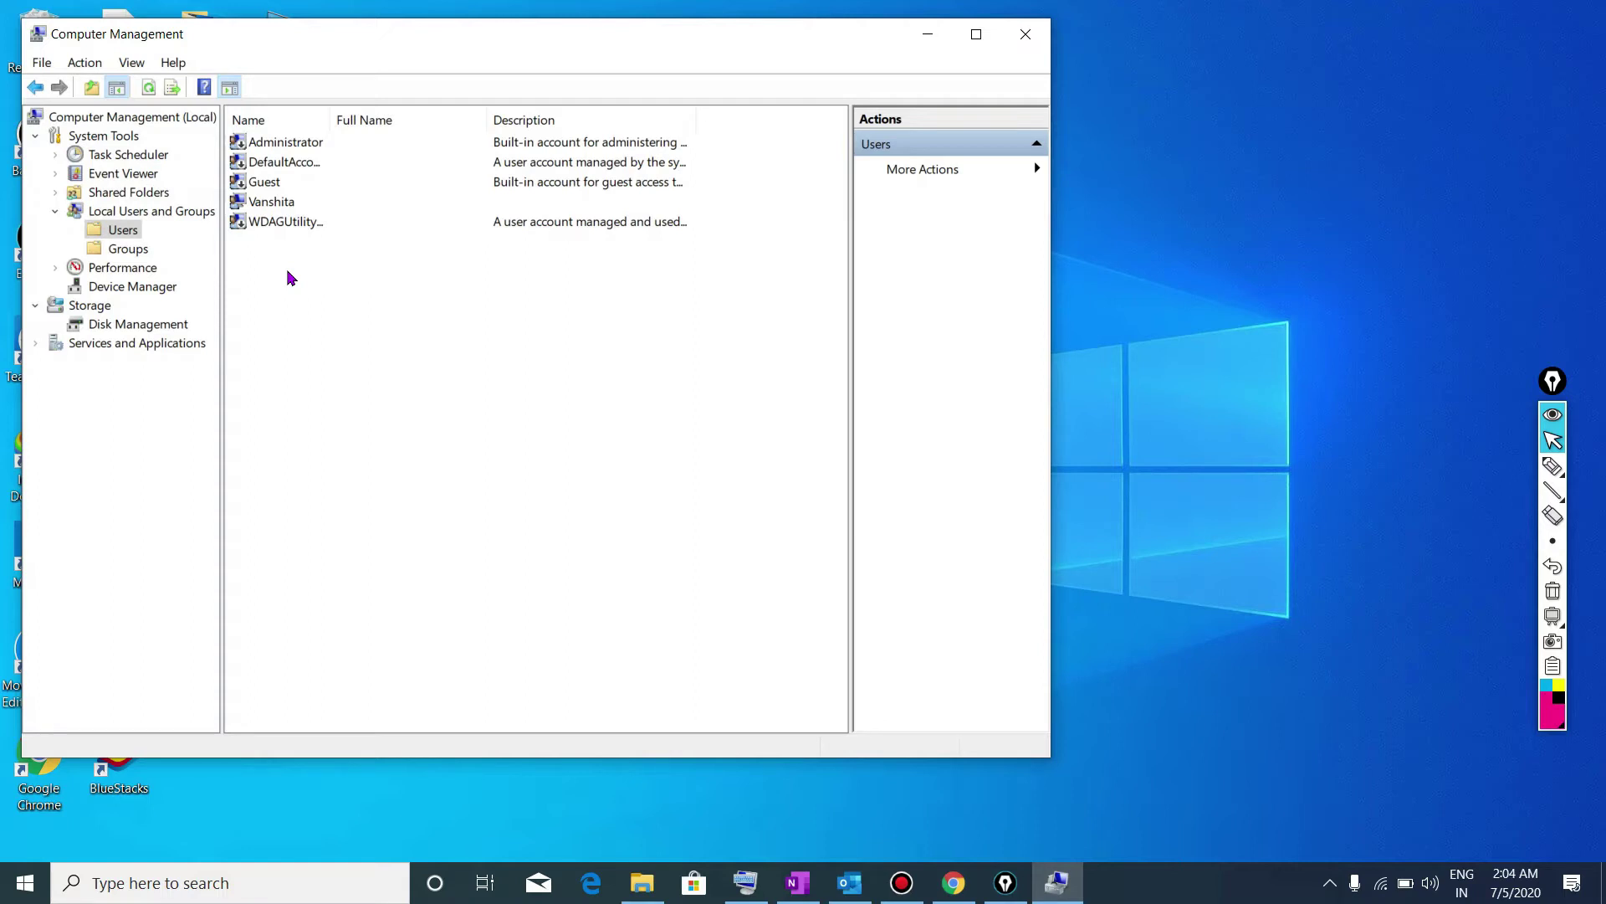
click(289, 209)
right_click(289, 210)
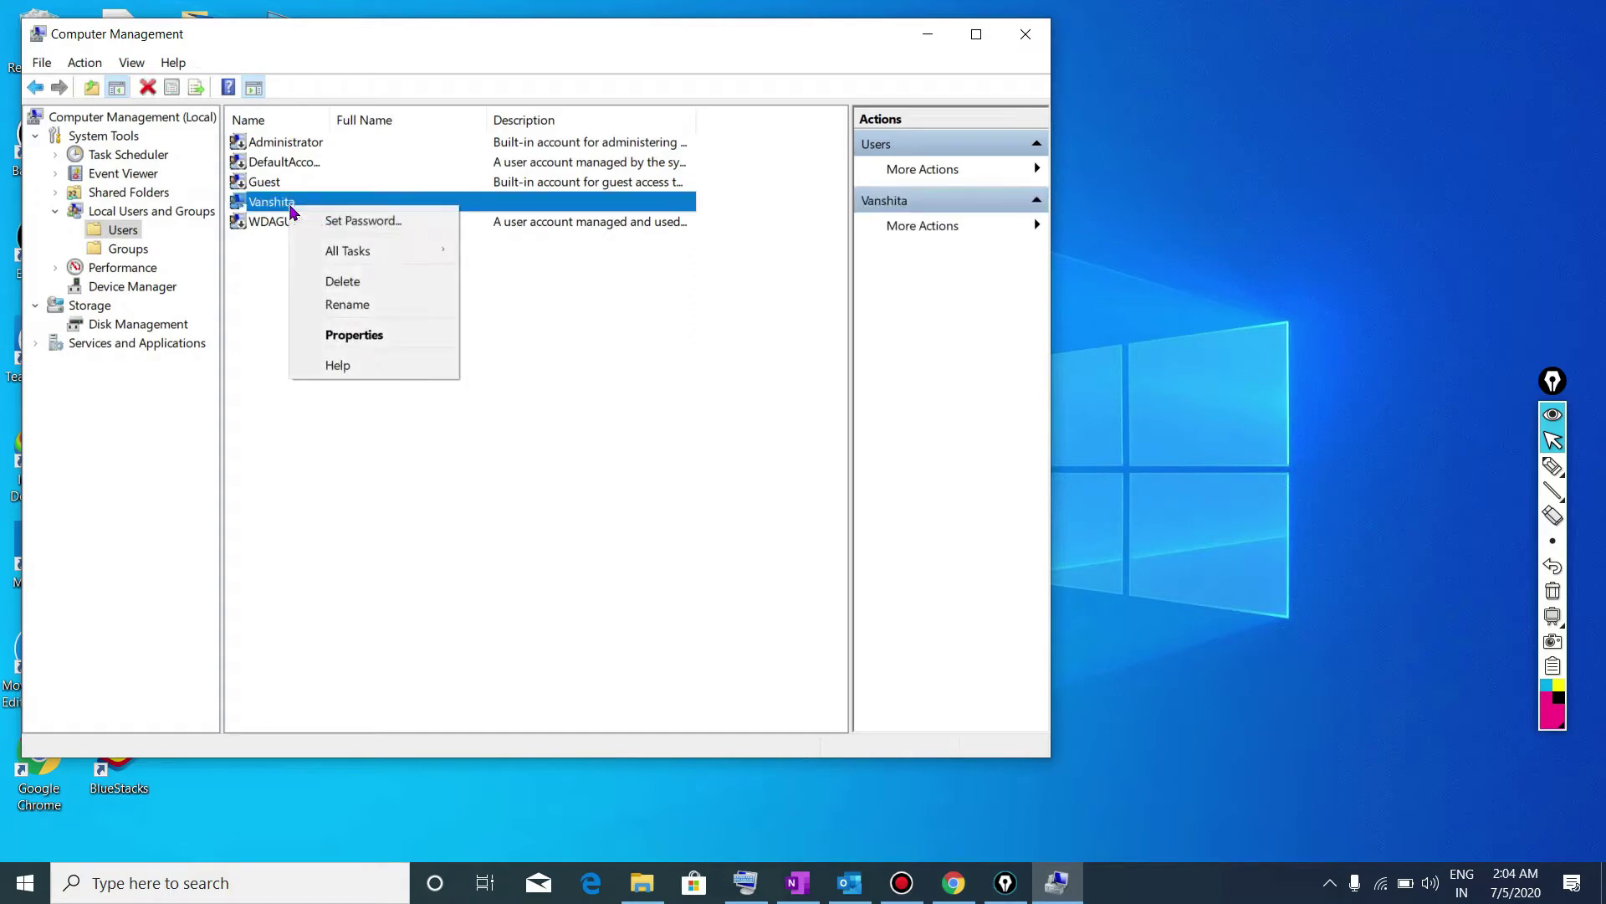
click(338, 219)
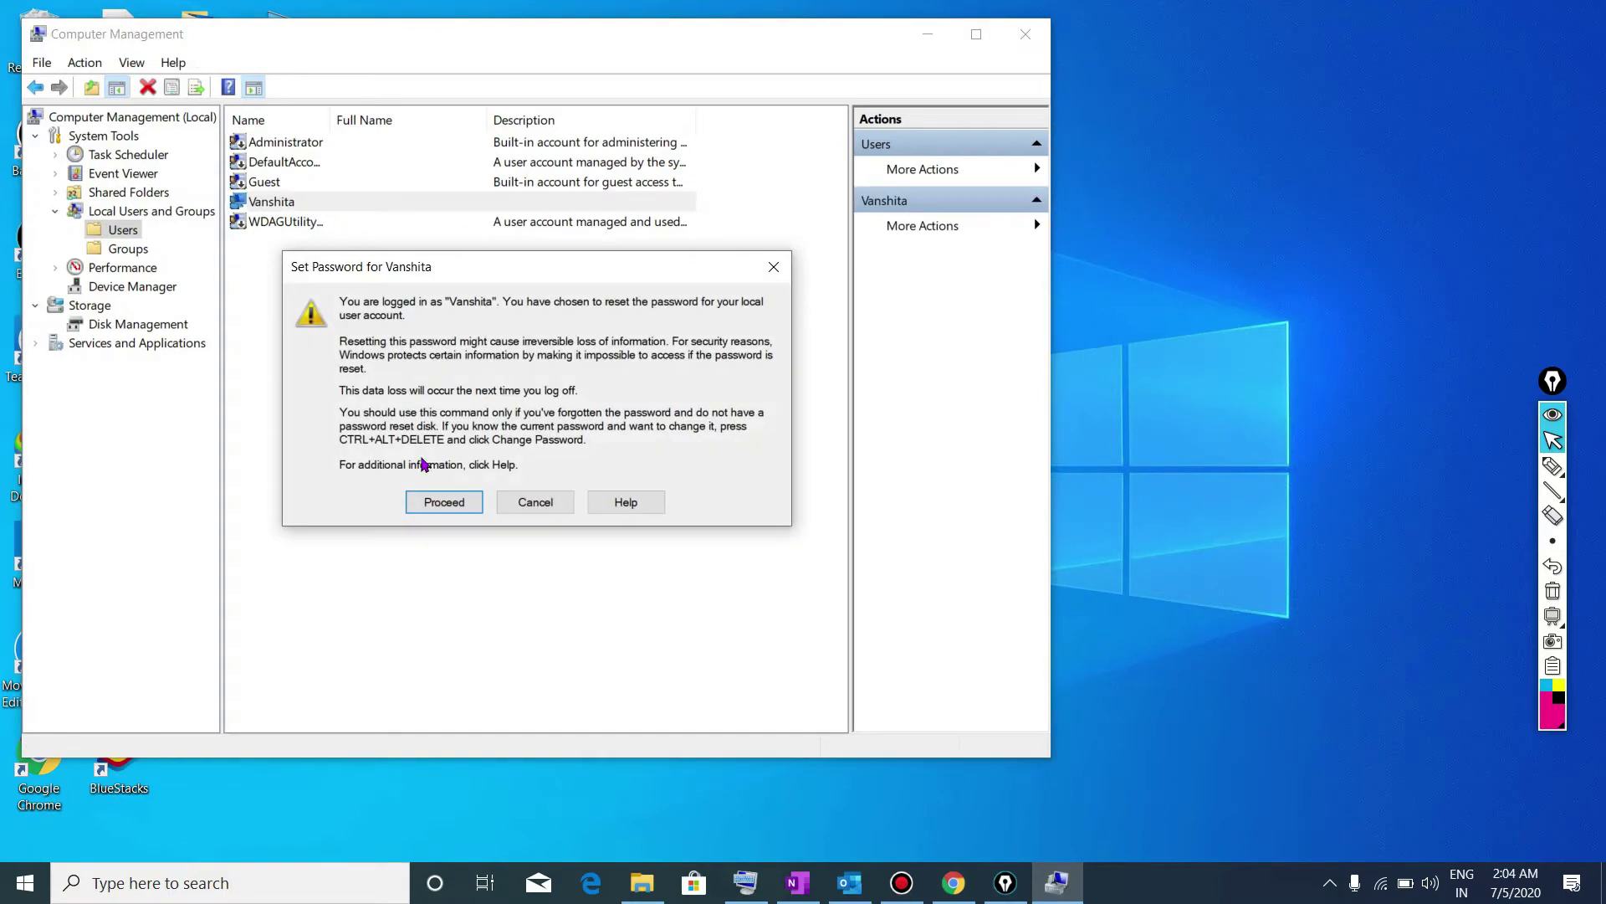
click(429, 501)
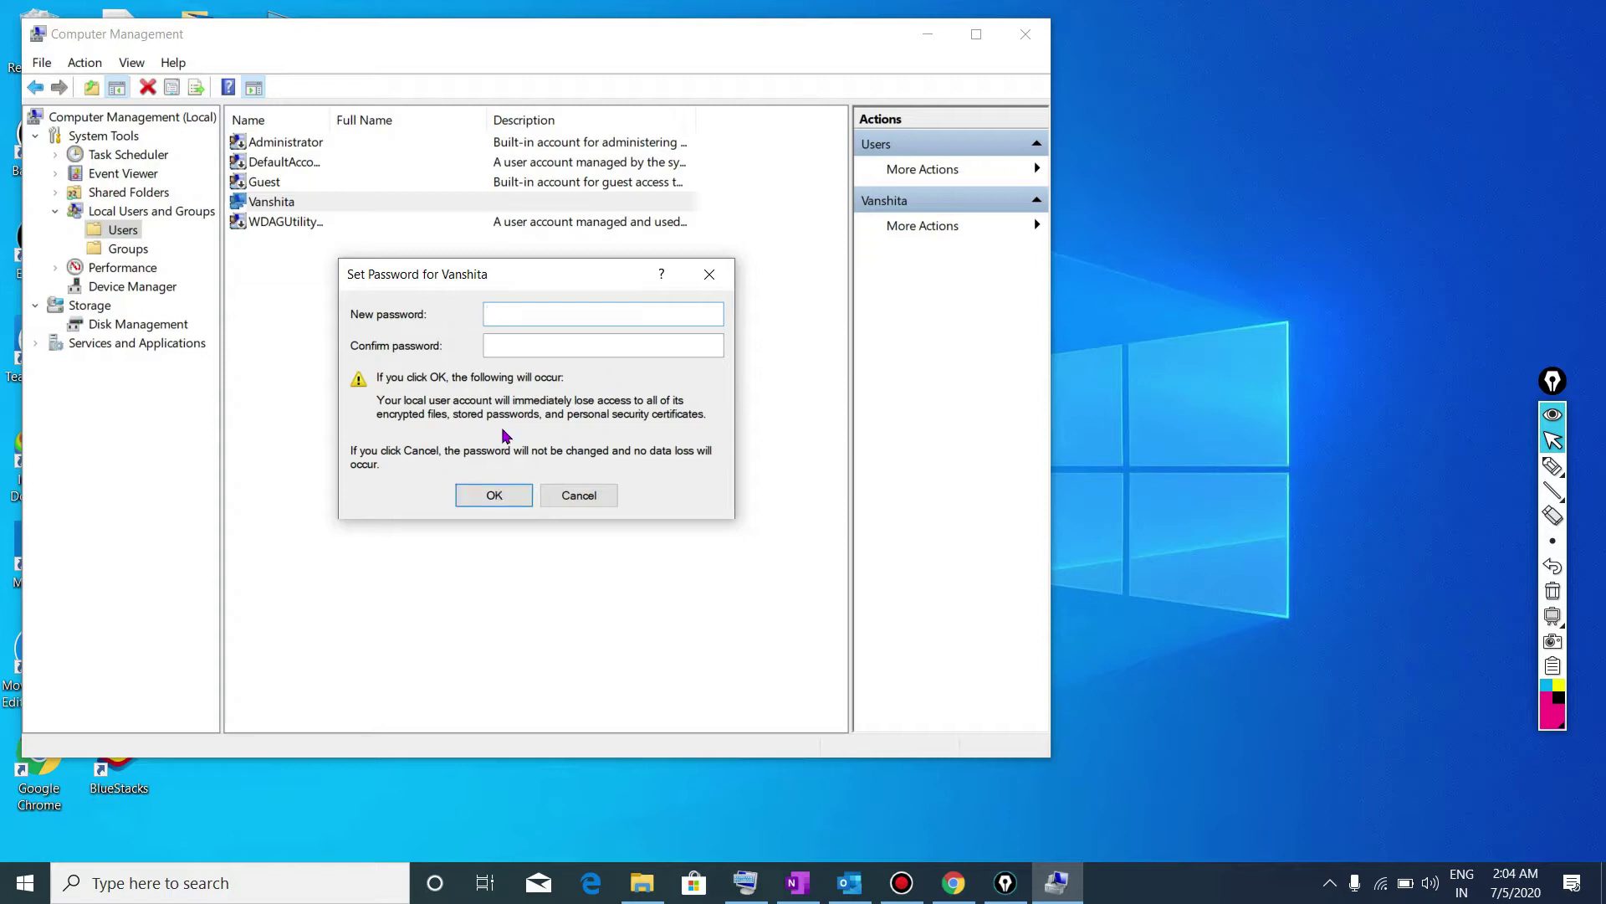
Confirm the blank New and Confirm password fields with OK, then acknowledge the password-set message
click(499, 493)
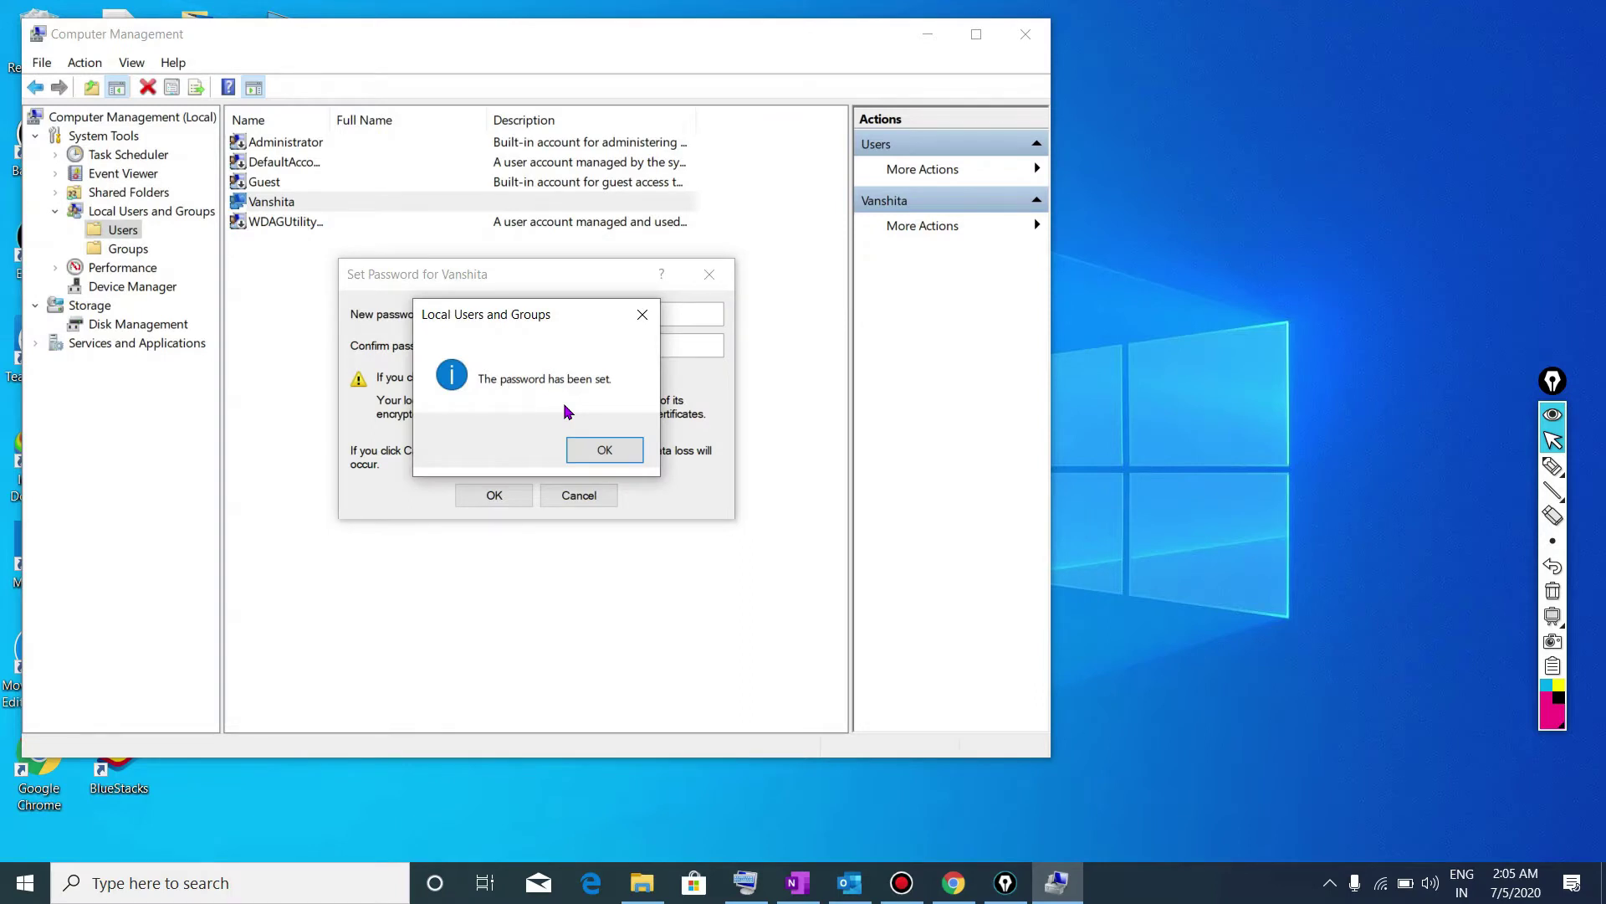
click(595, 449)
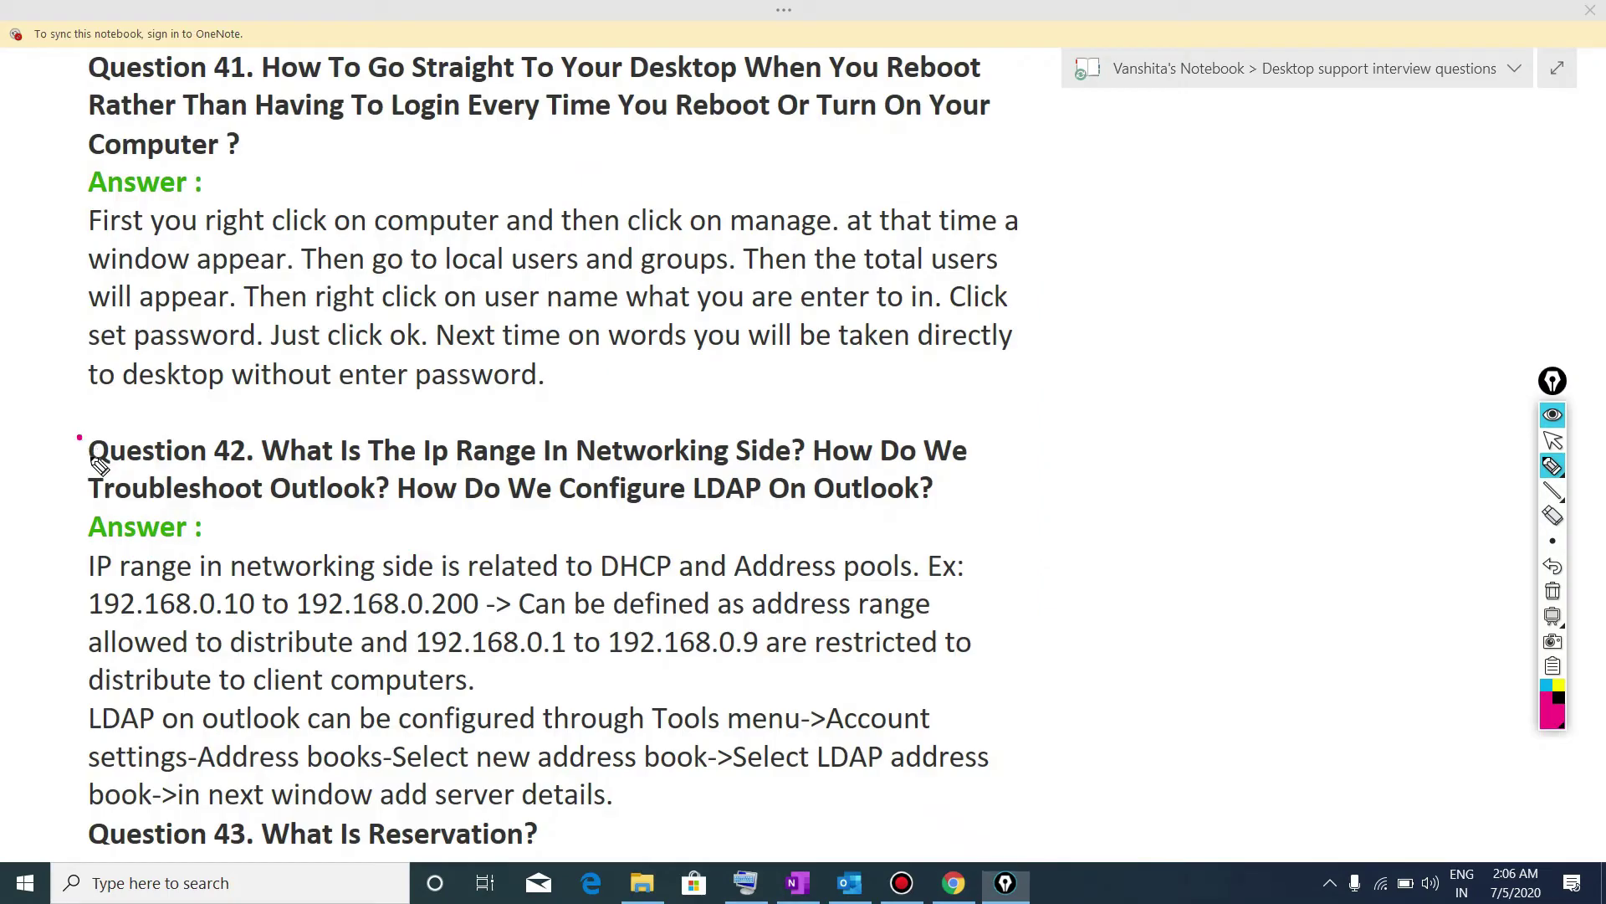
Draw a pink check mark beside Question 42, then switch to the Outlook inbox
drag(78, 436, 118, 433)
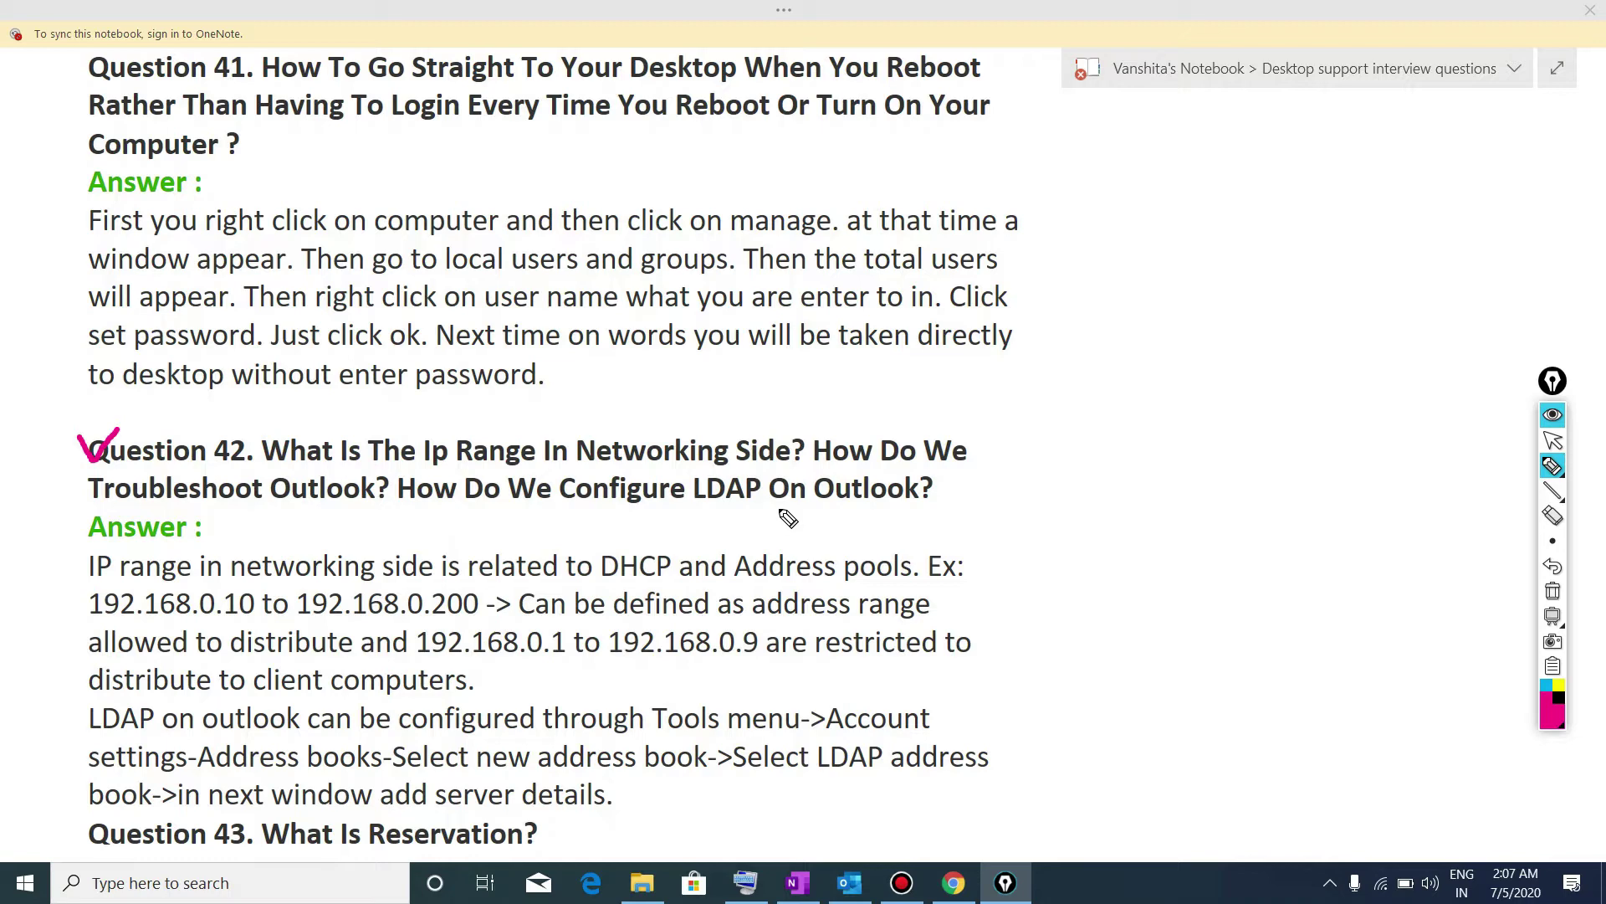
key(alt+Tab)
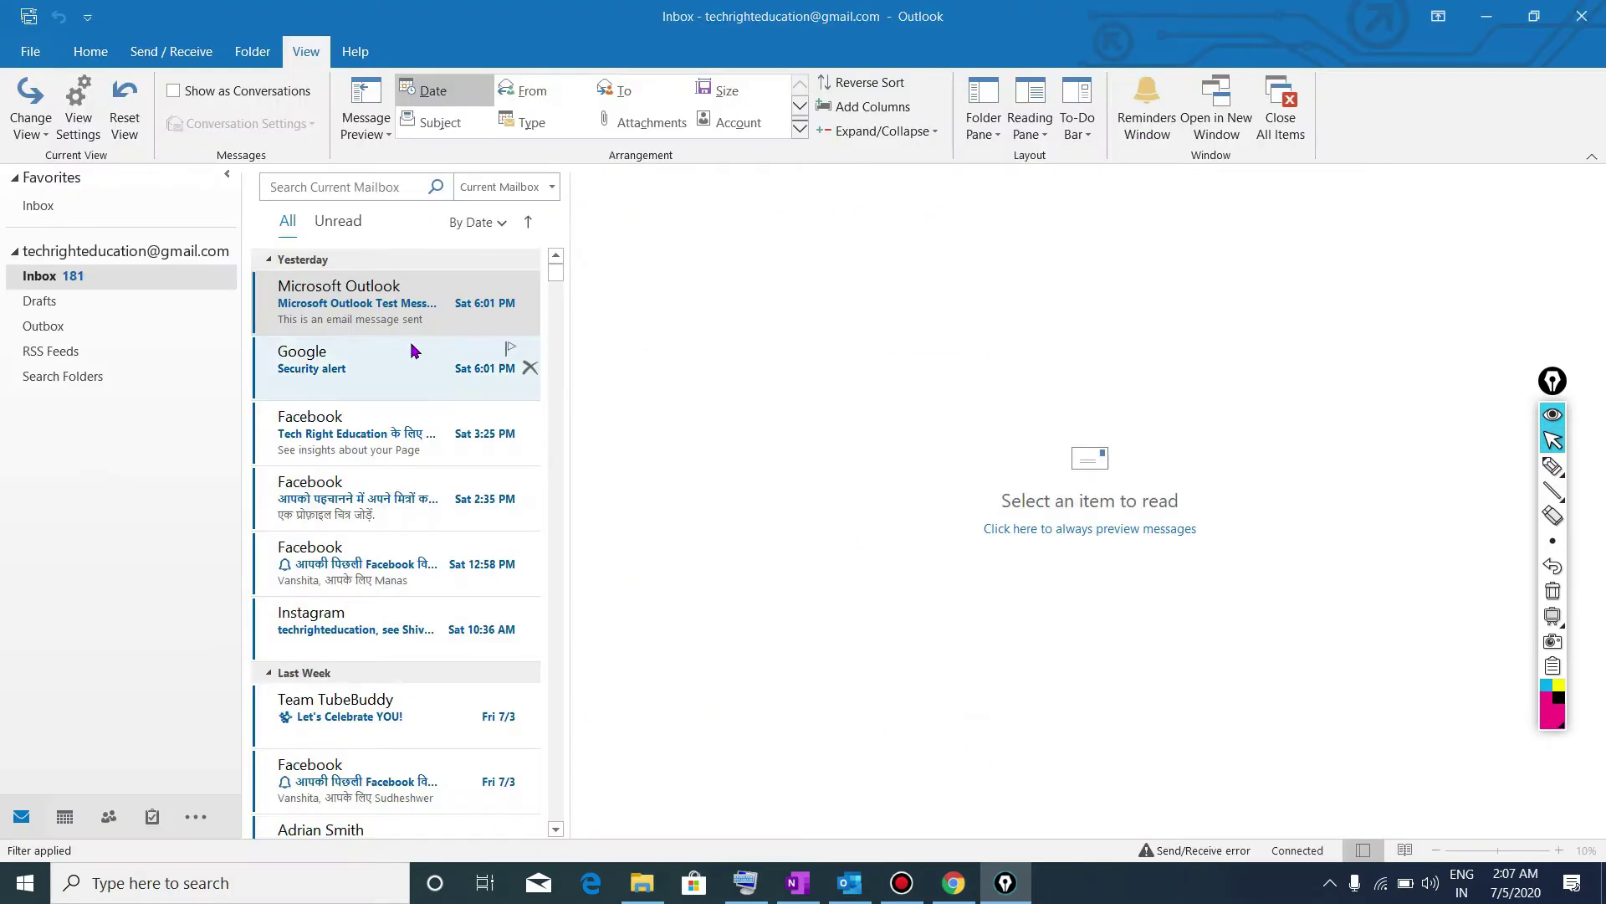
Through File > Account Settings > Address Books, add a new Internet Directory Service (LDAP) address book
click(167, 398)
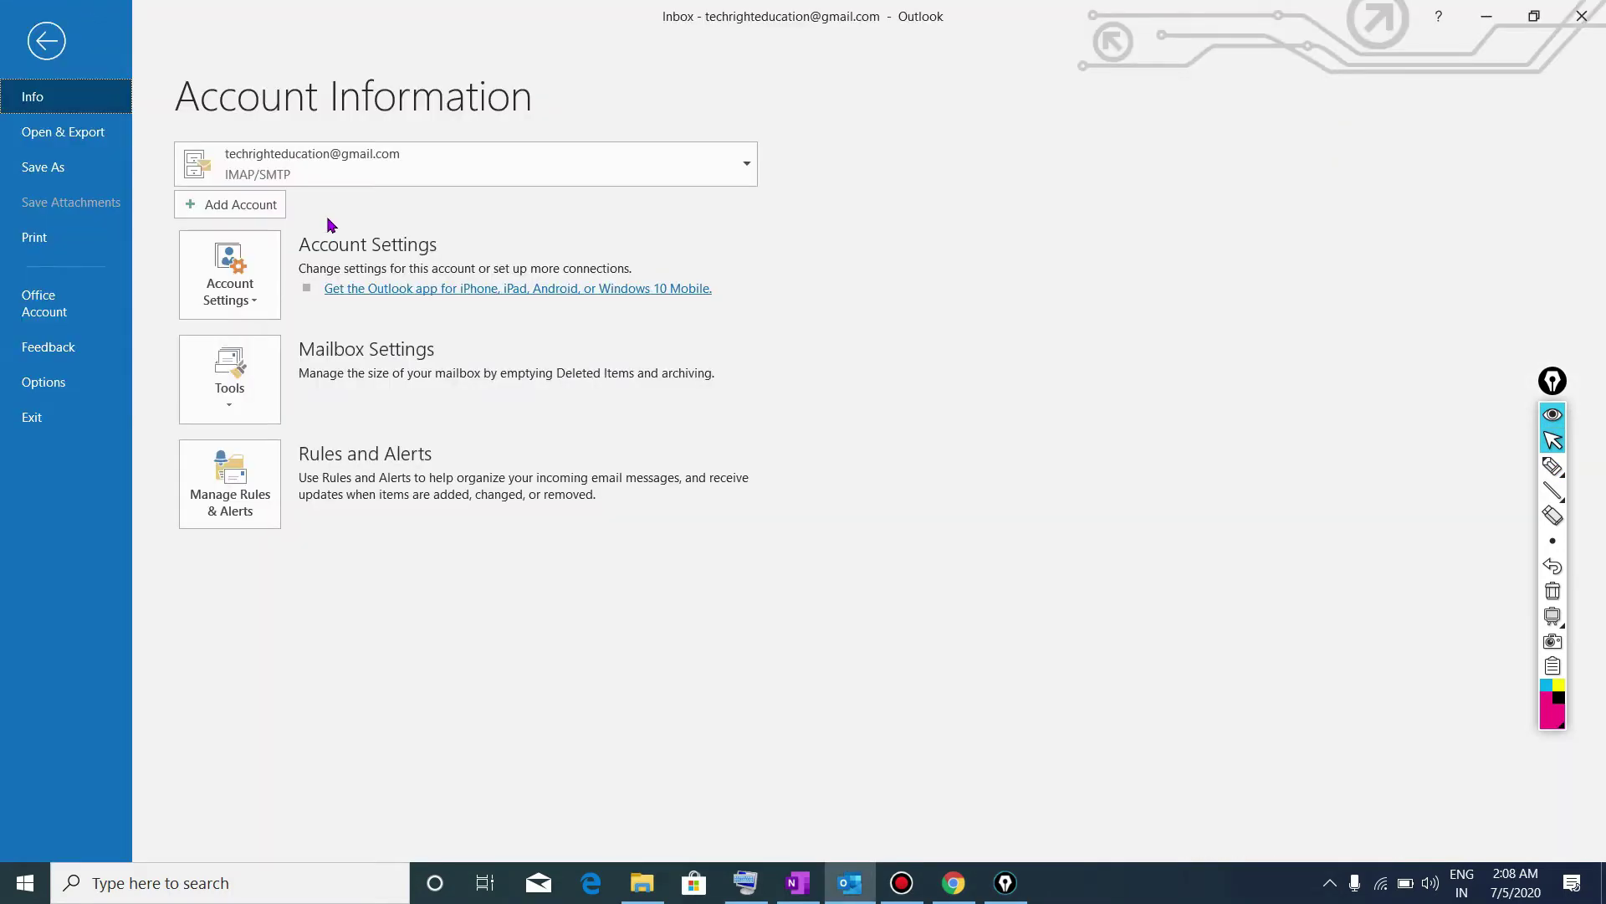
click(31, 51)
click(257, 289)
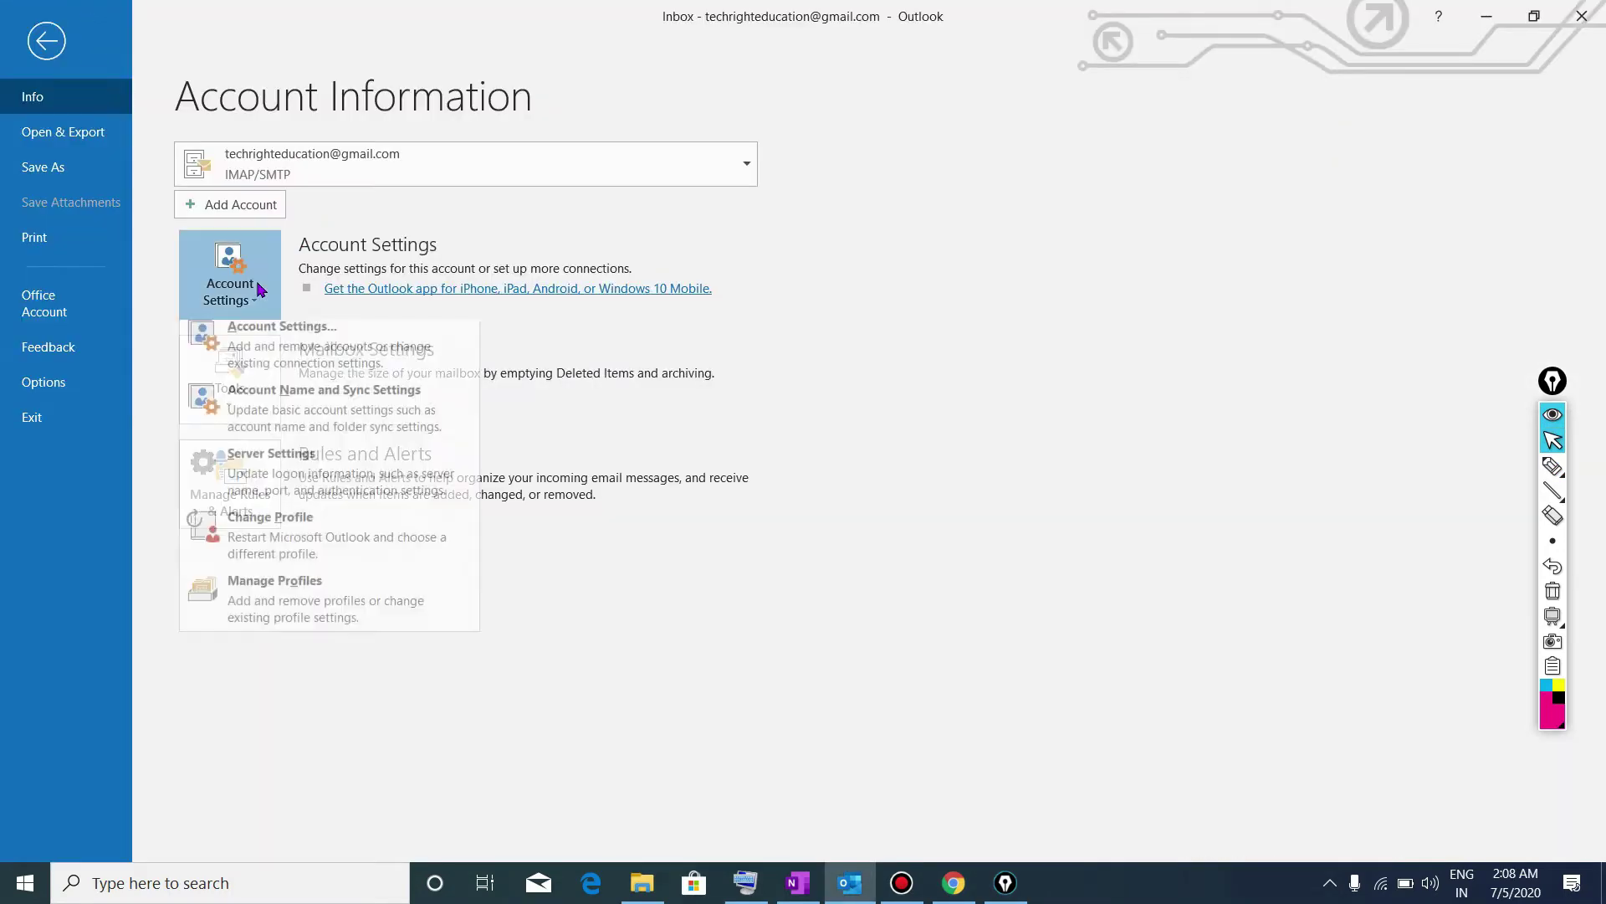
click(277, 334)
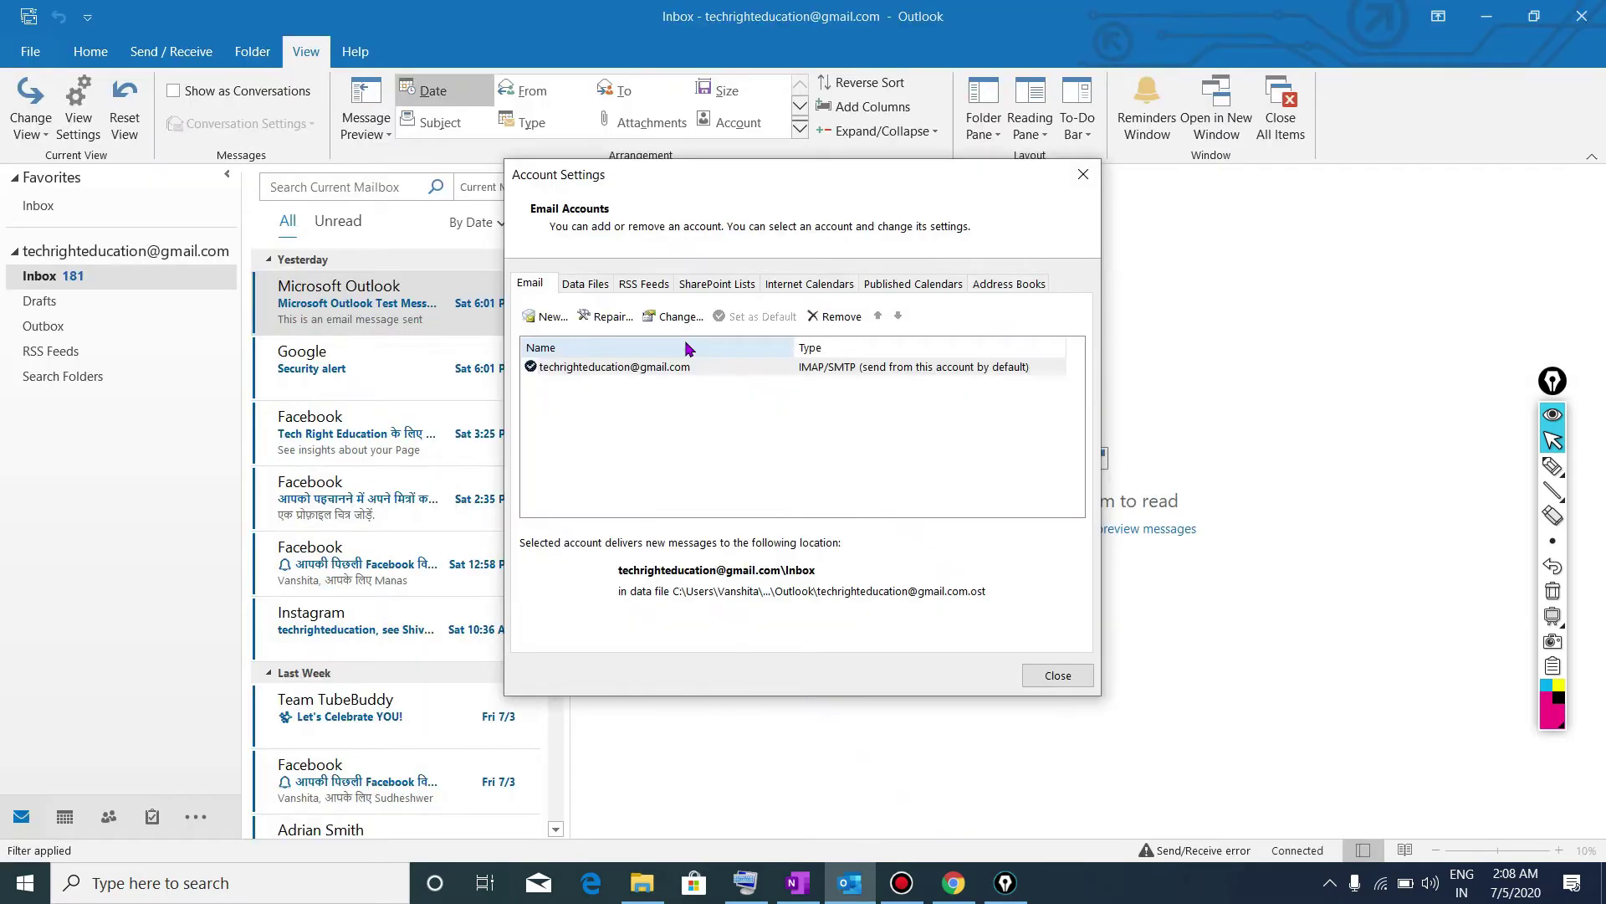
click(1010, 286)
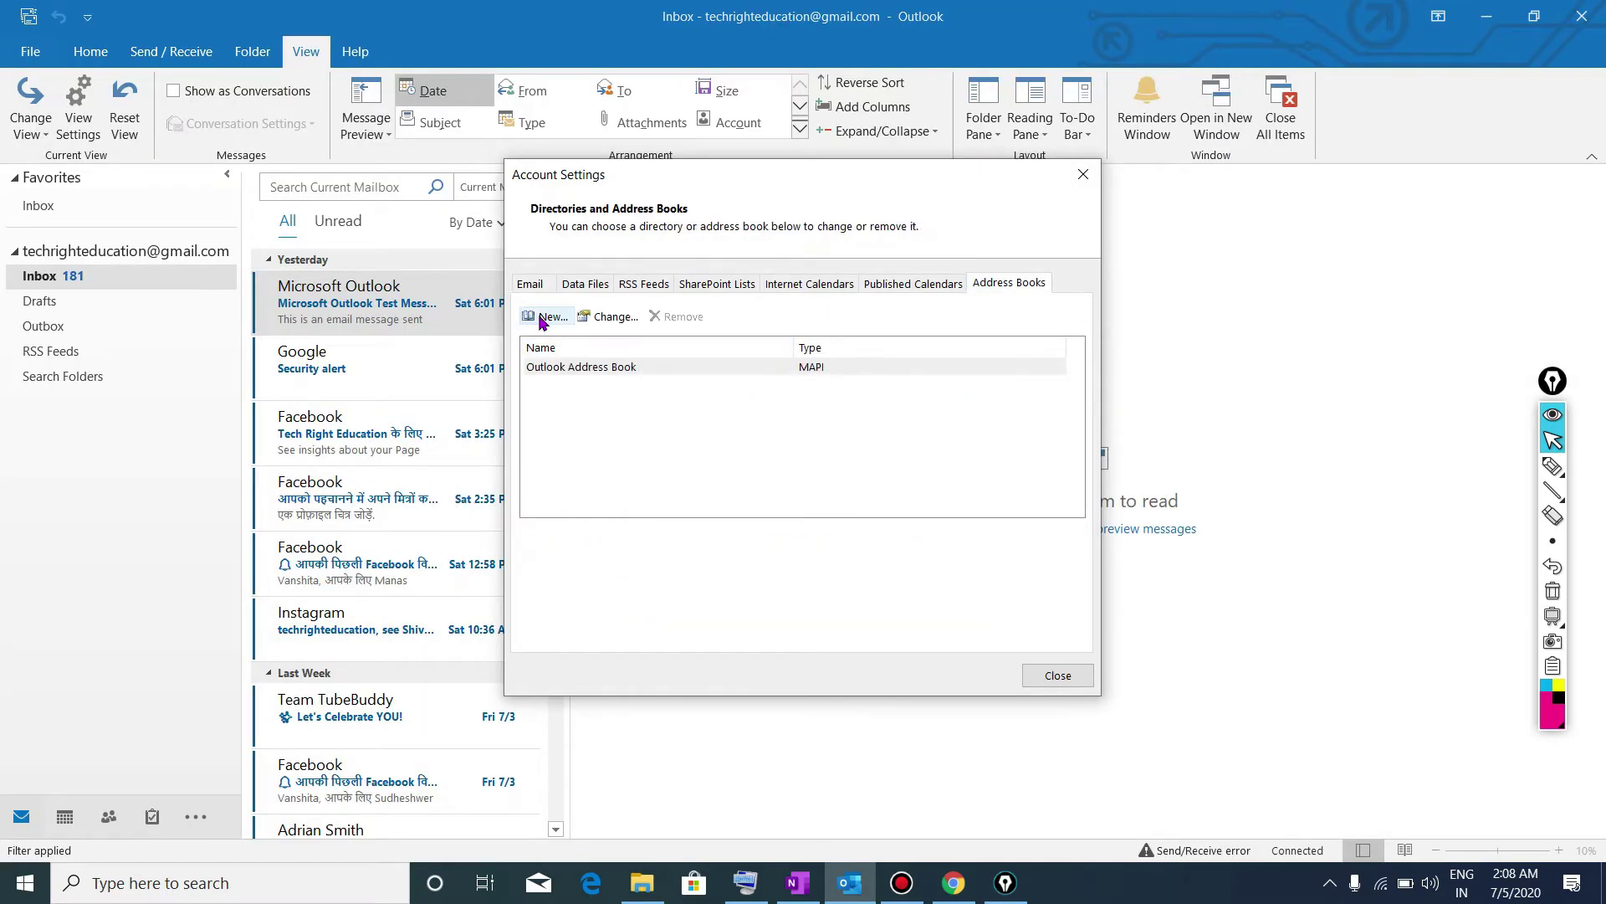
click(545, 317)
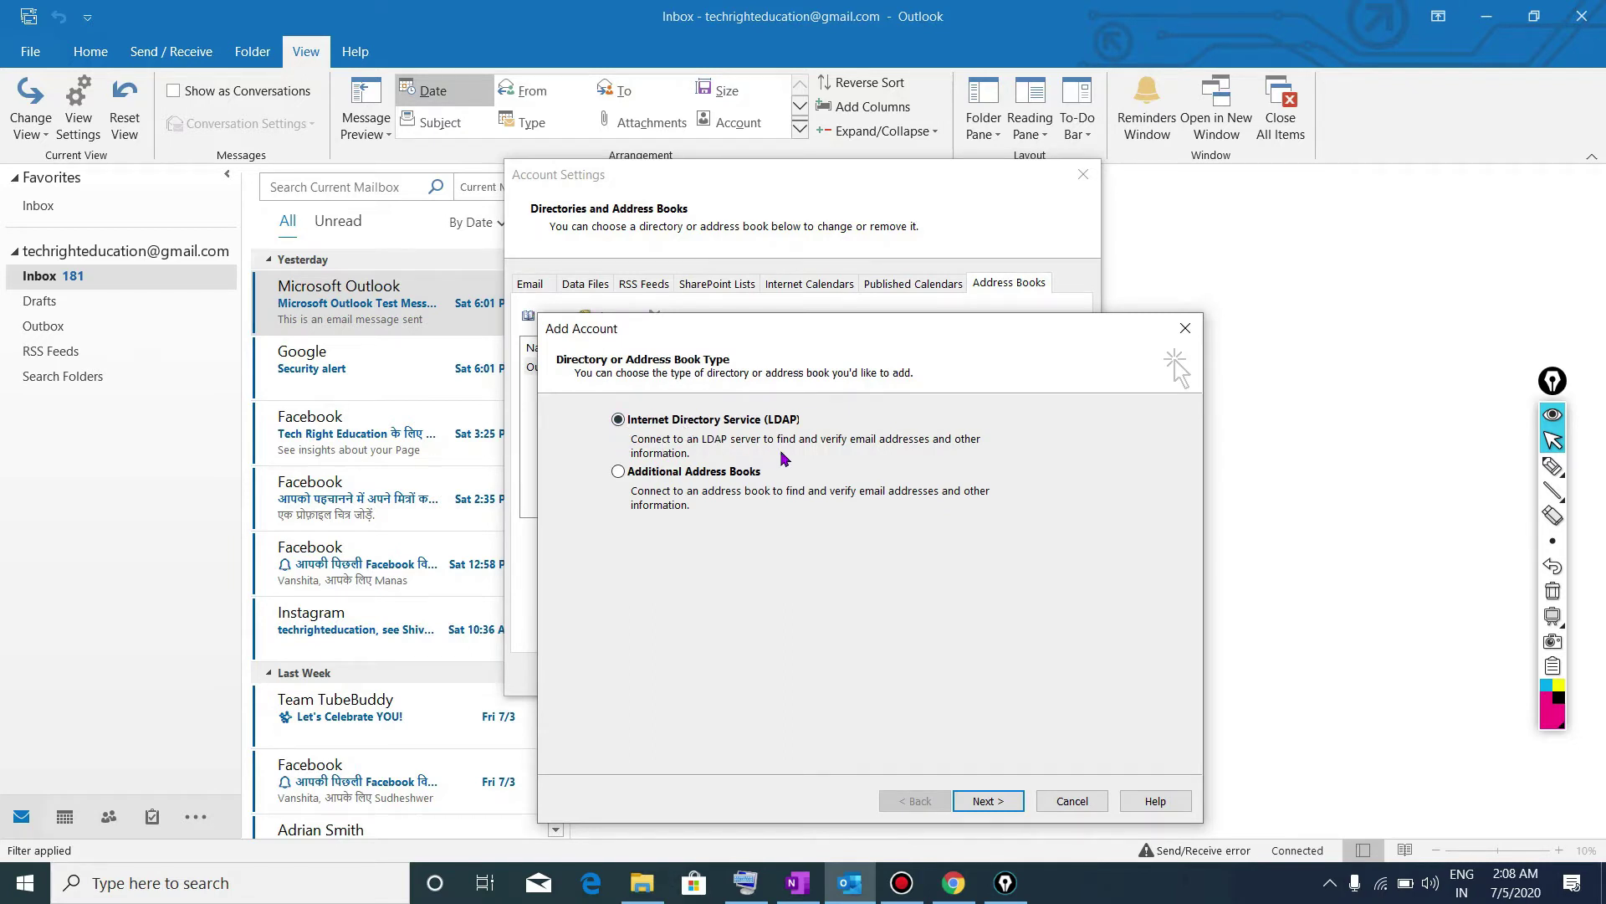
click(1008, 805)
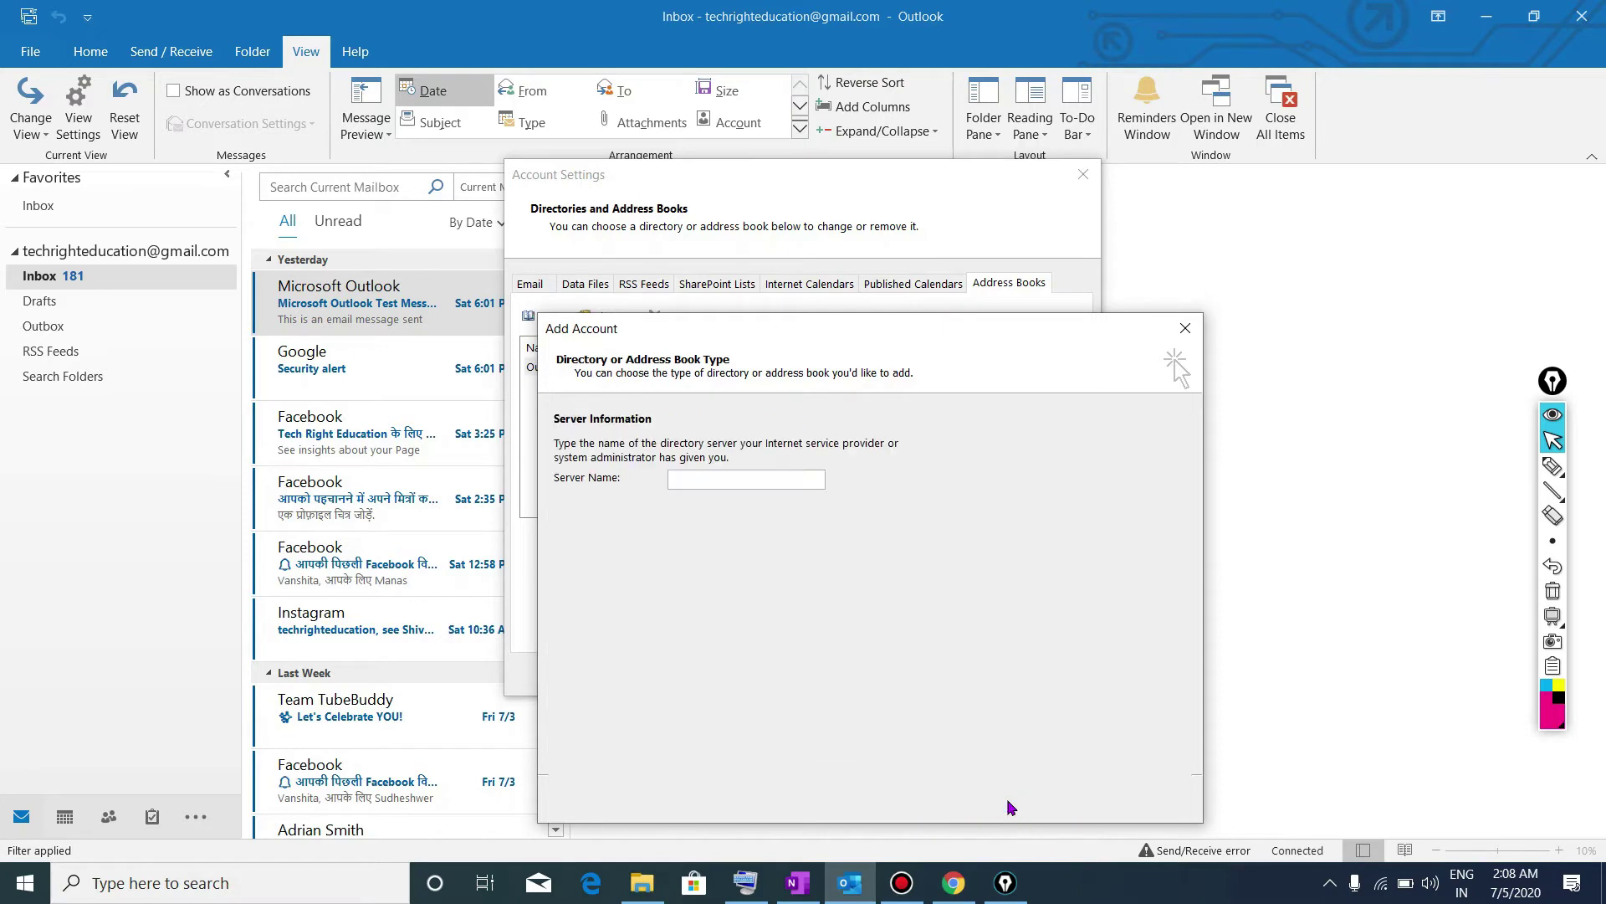
click(749, 482)
Enter the LDAP server name, require logon with the user name and password, and dismiss the restart notice
text(vanshita)
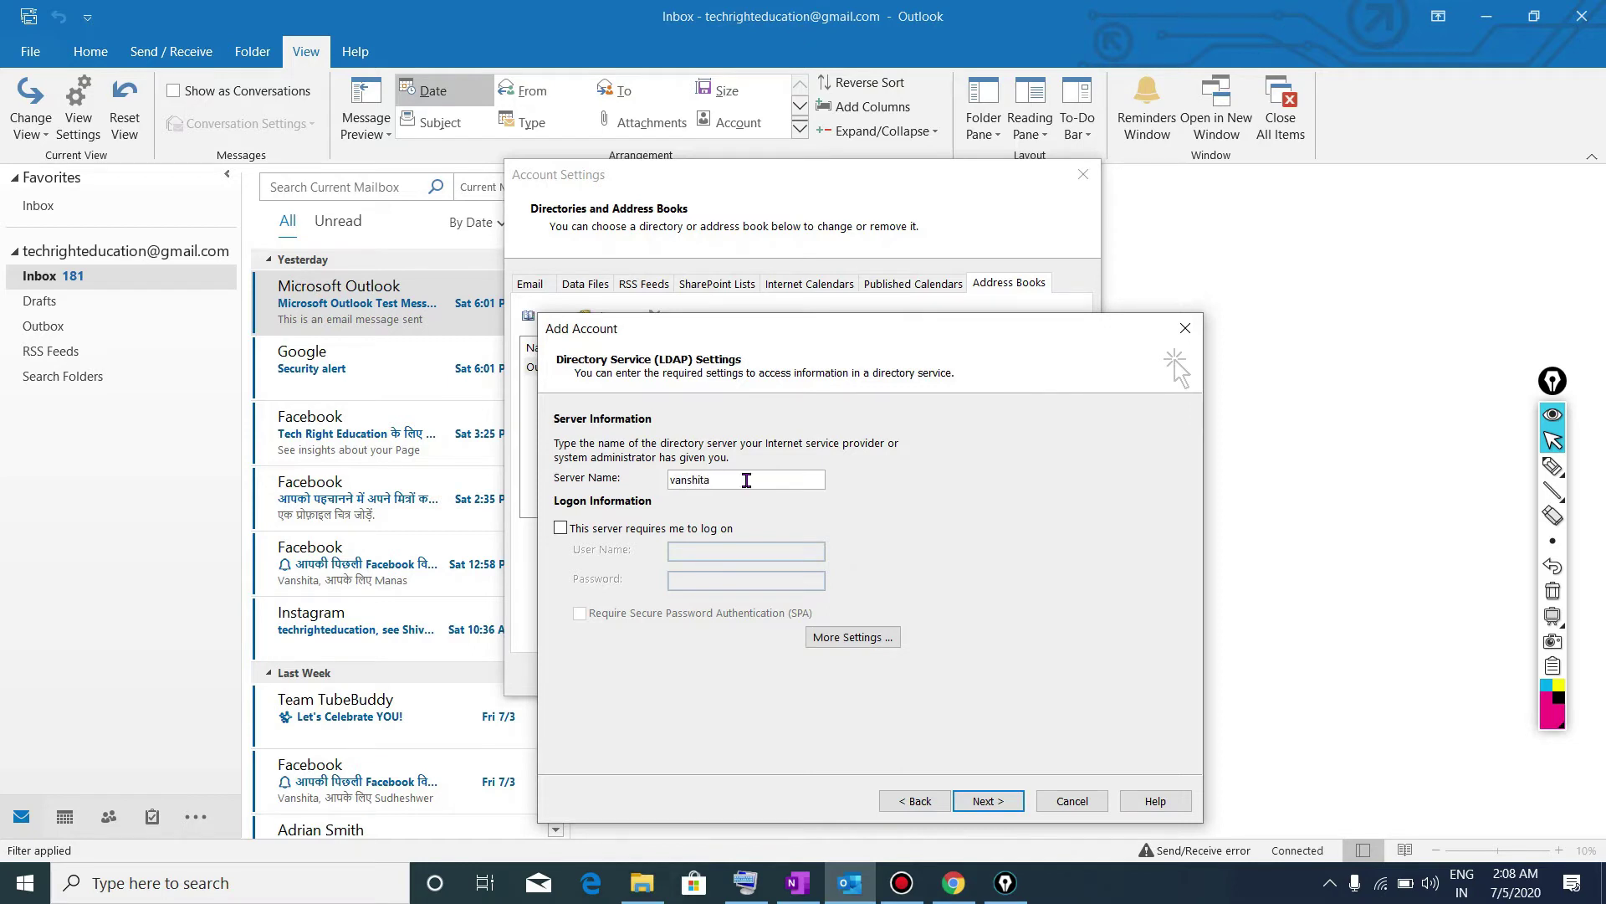
click(560, 529)
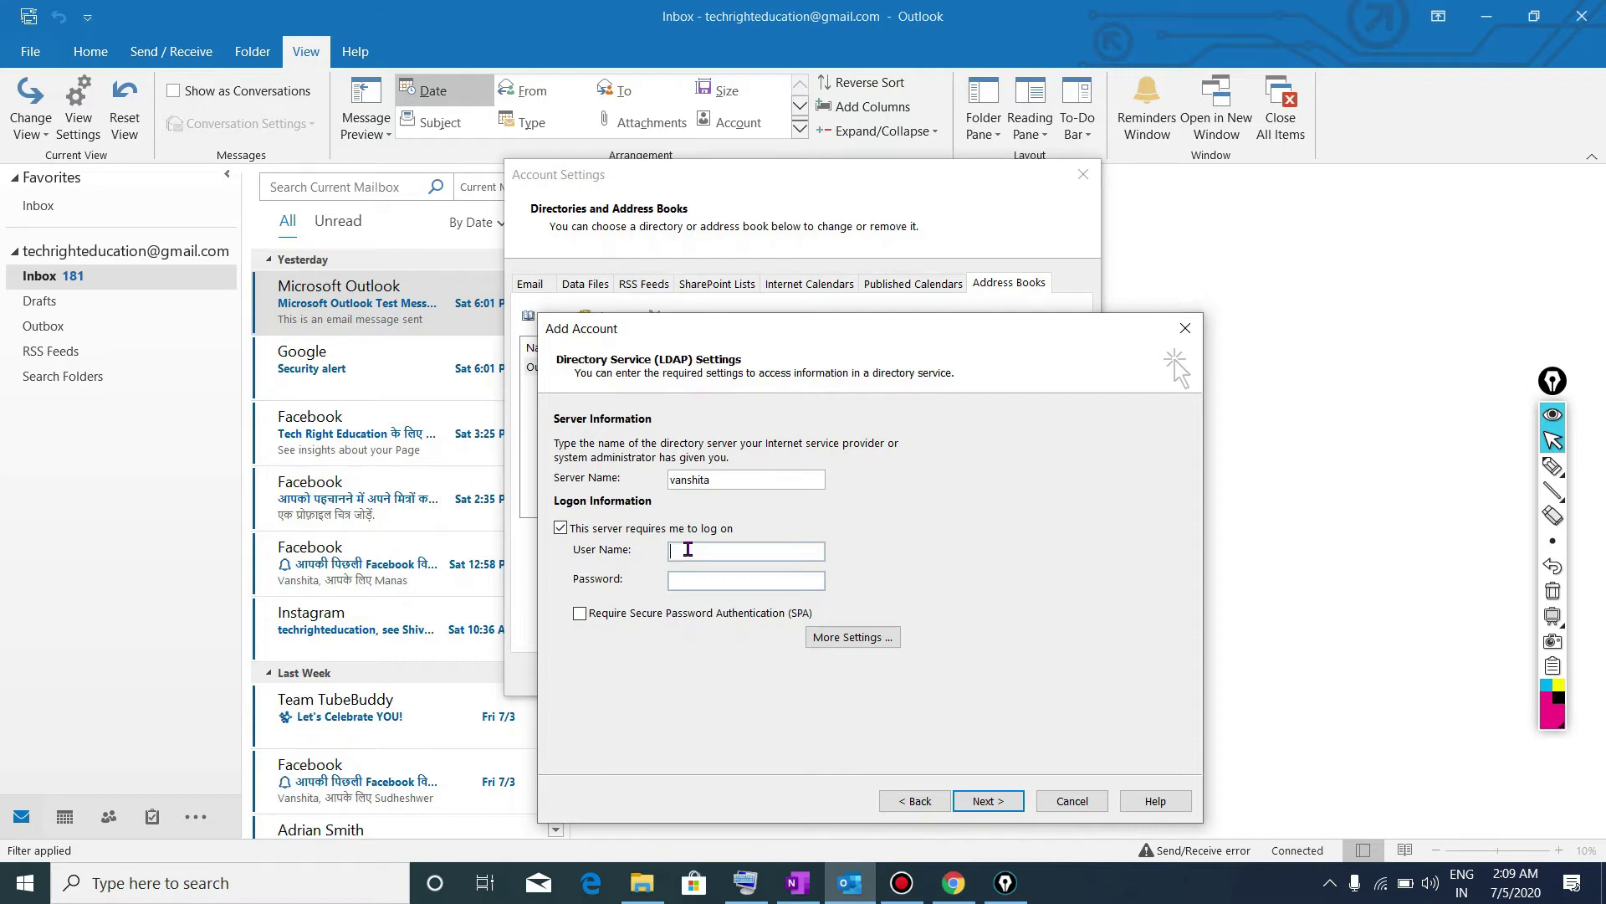
text(vanshita)
key(Tab)
text(********)
click(987, 806)
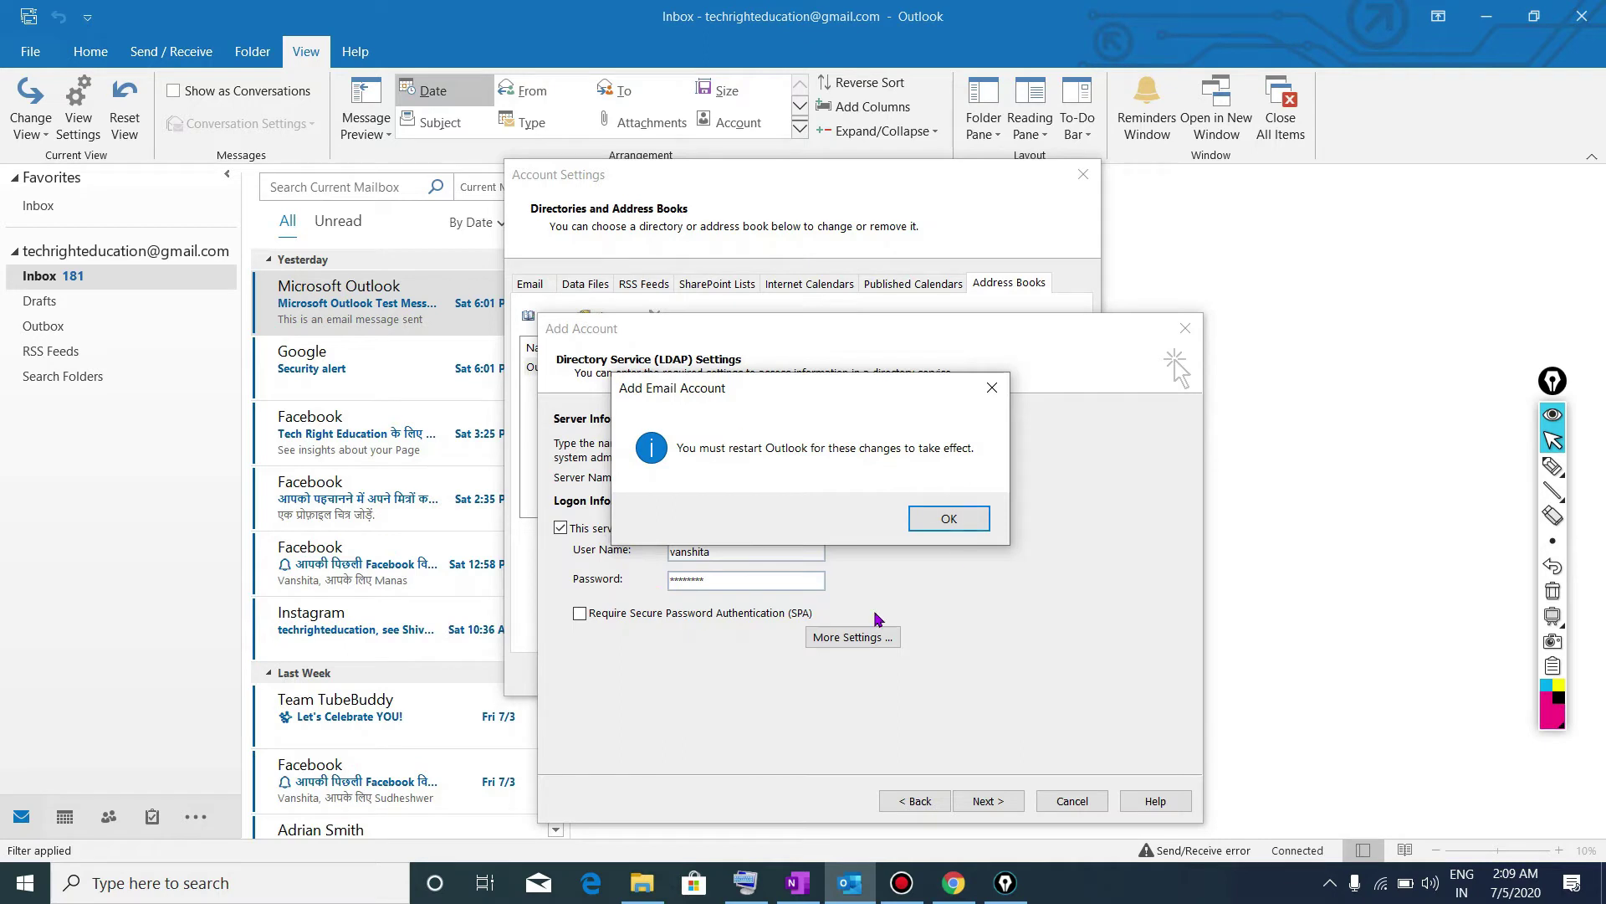
click(928, 525)
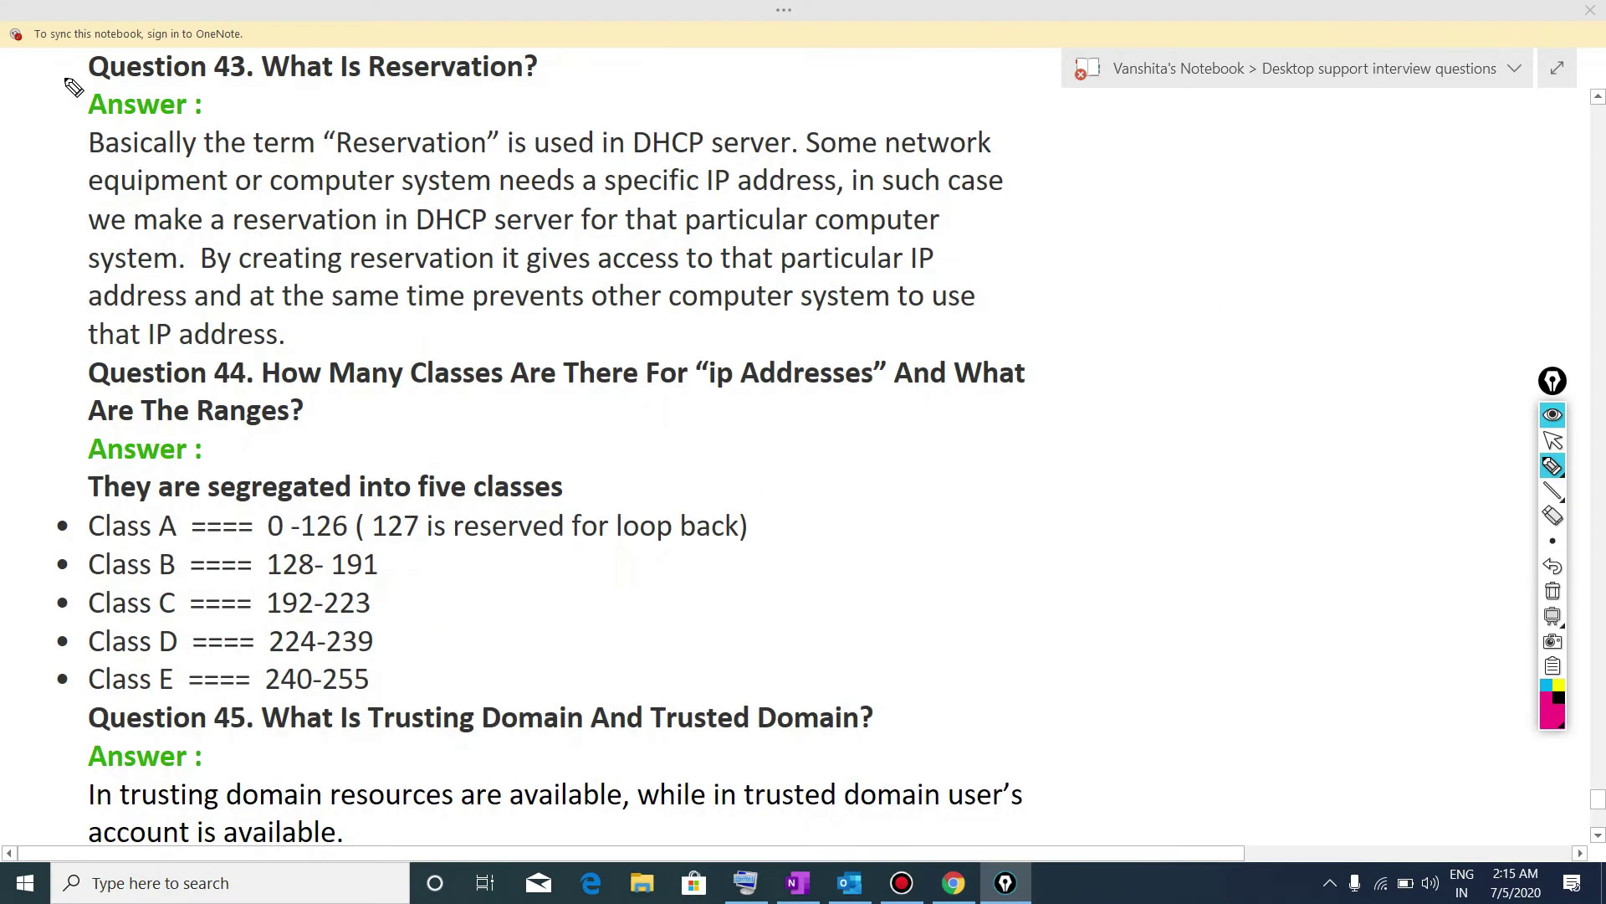
Draw a pink Epic Pen check mark next to the Question 43 heading
drag(63, 78, 131, 39)
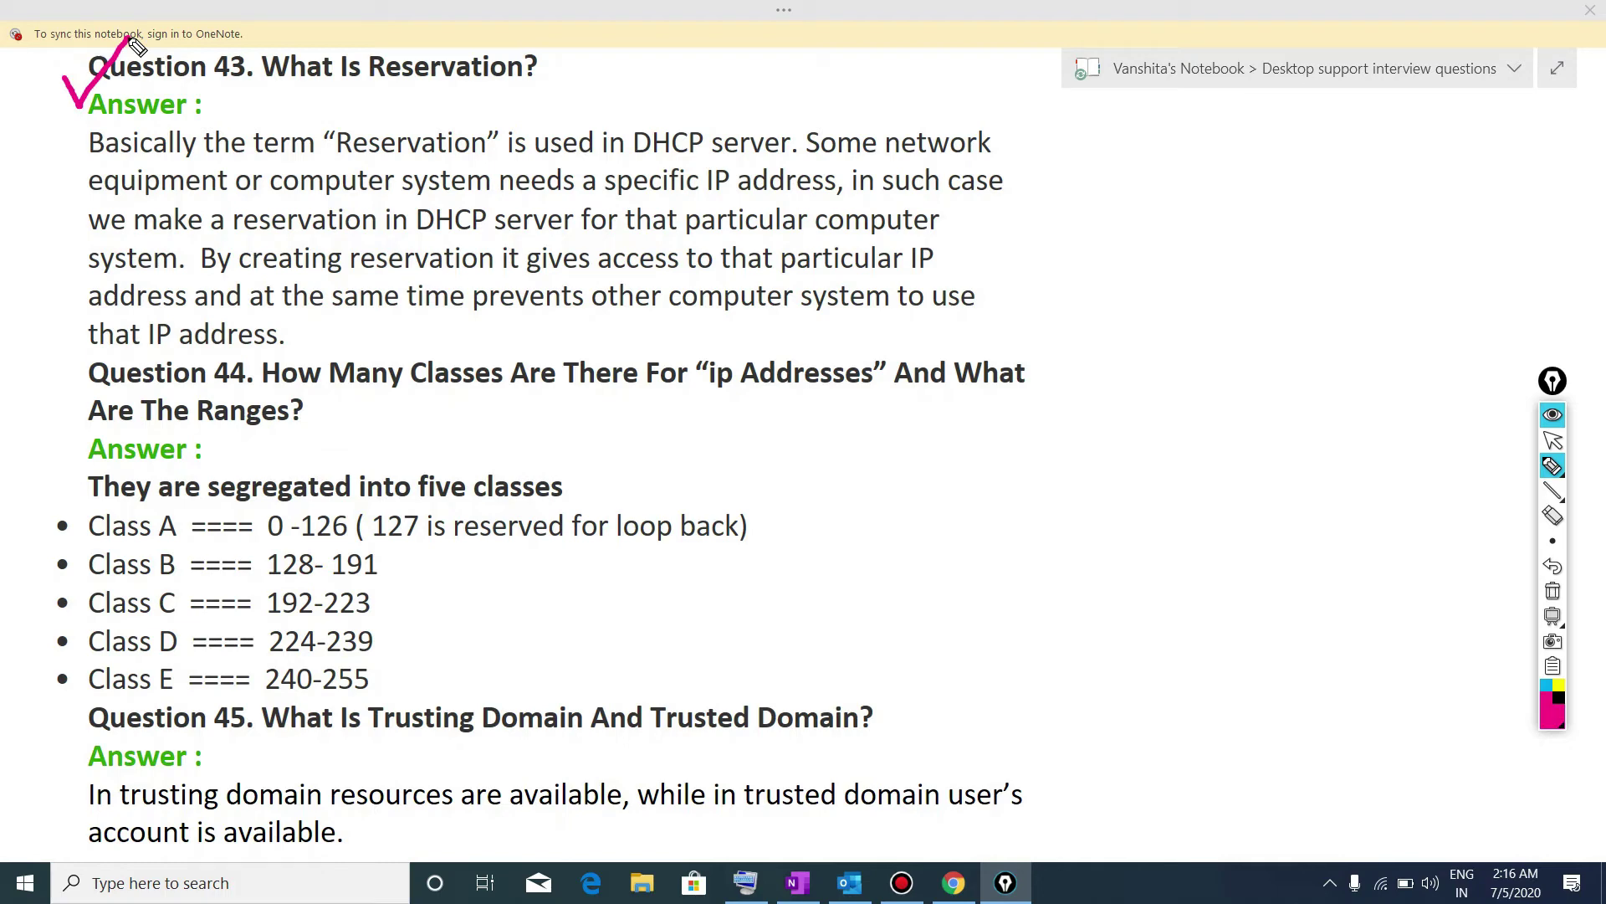
Draw pink check marks beside the Question 44 and Question 45 headings
mouse_move(55, 366)
mouse_down()
mouse_move(85, 395)
mouse_move(111, 362)
mouse_up()
mouse_move(66, 712)
mouse_down()
mouse_move(83, 742)
mouse_move(118, 700)
mouse_up()
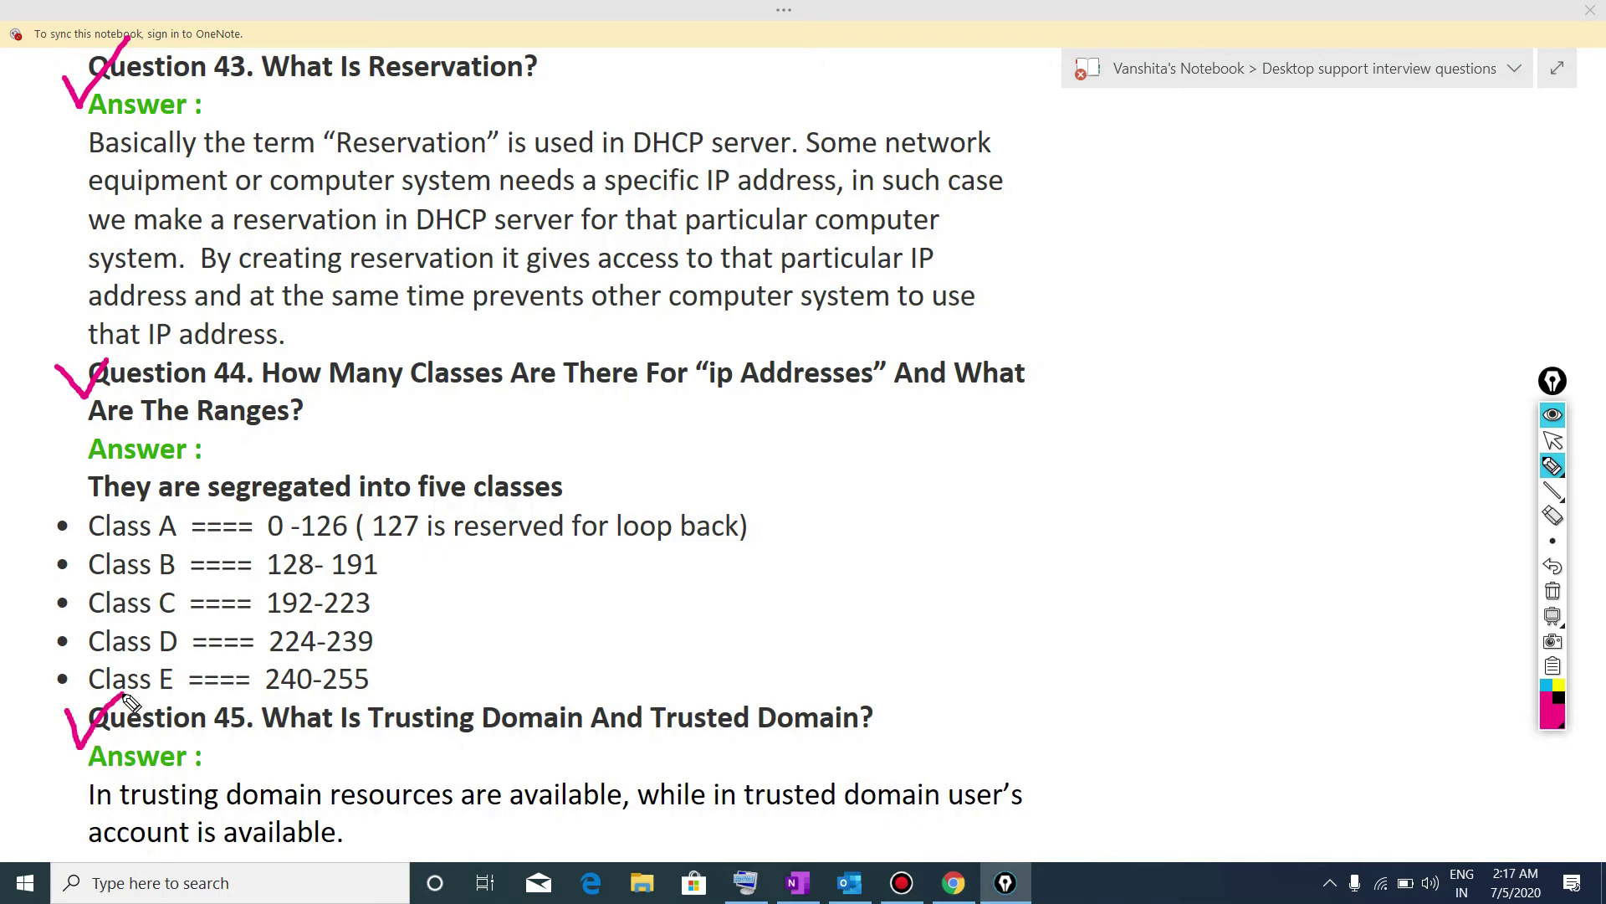